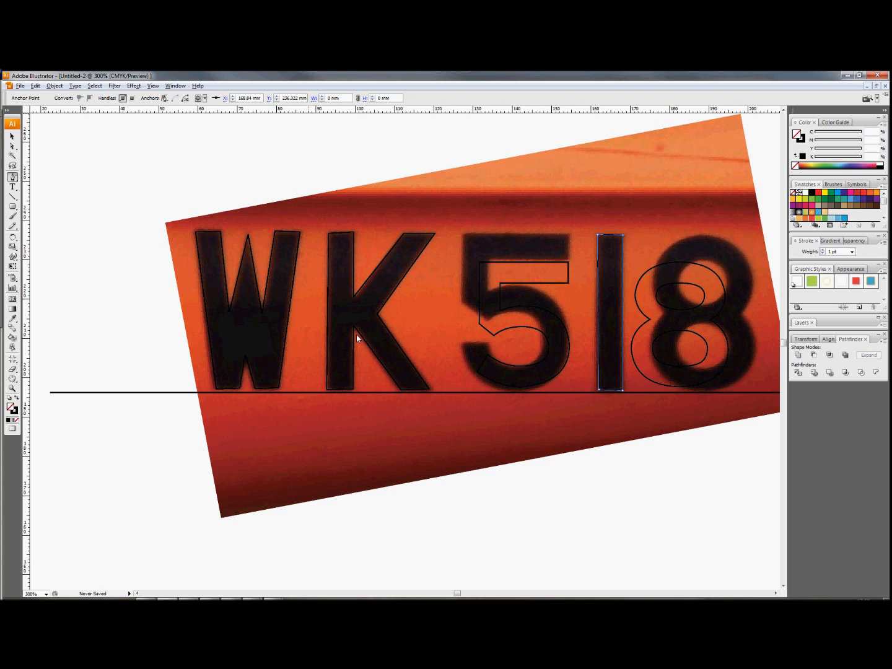
{"action": "key", "text": "Tab"}
{"action": "key", "text": "Tab"}
- Move the corner anchors of the 5 outline's top bar and inner stem onto the edges of the photographed digit
{"action": "left_click", "coordinate": [12, 147]}
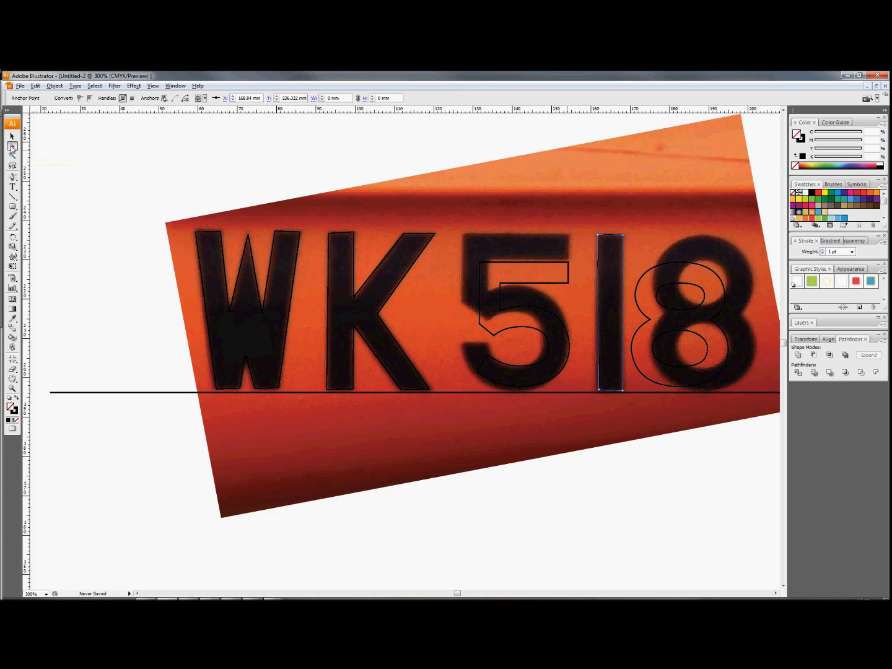
{"action": "left_click", "coordinate": [528, 286]}
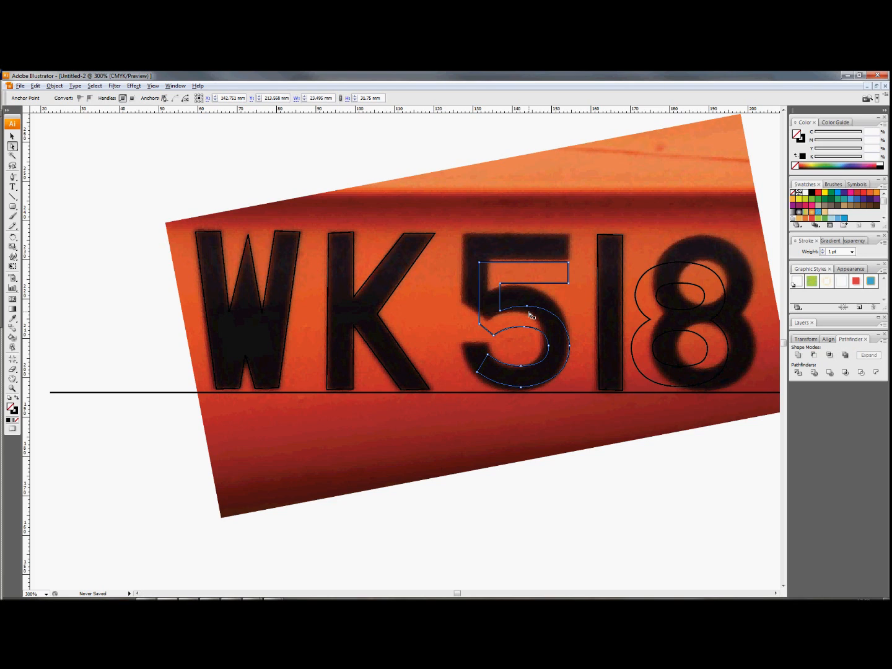
{"action": "left_click", "coordinate": [576, 502]}
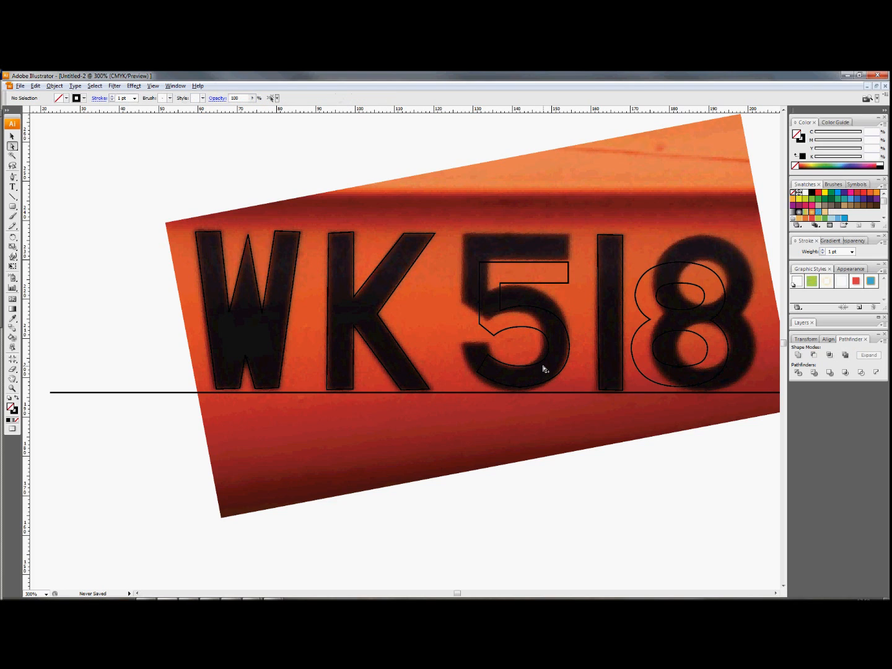
{"action": "scroll", "coordinate": [534, 318], "scroll_direction": "up", "scroll_amount": 2}
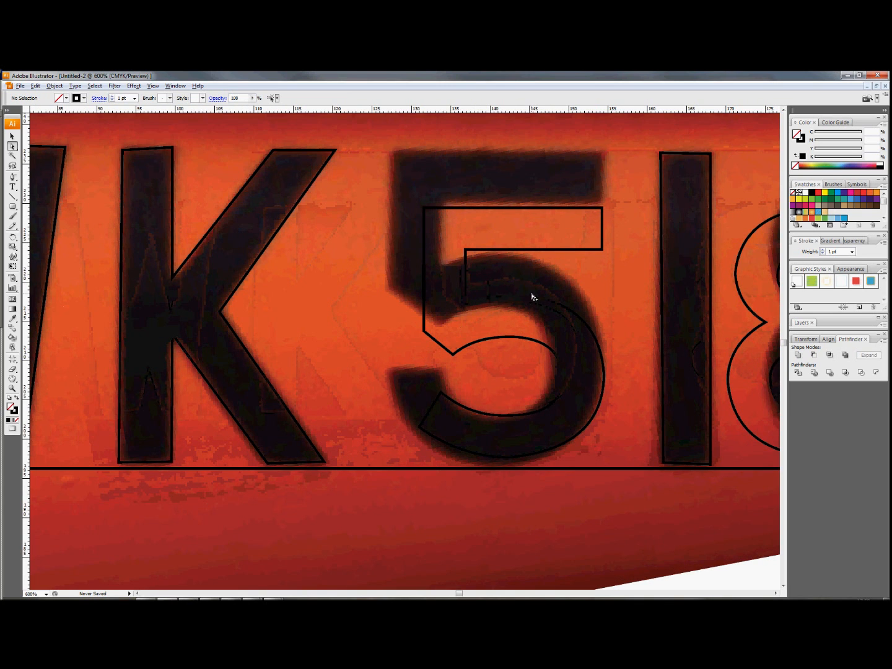
{"action": "left_click", "coordinate": [491, 209]}
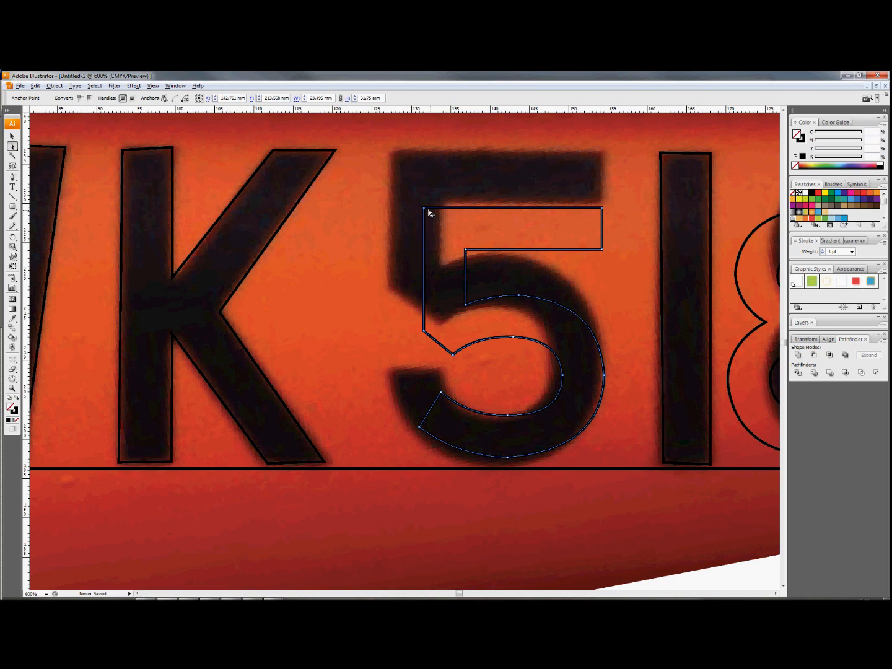
{"action": "left_click_drag", "start_coordinate": [424, 208], "coordinate": [395, 152]}
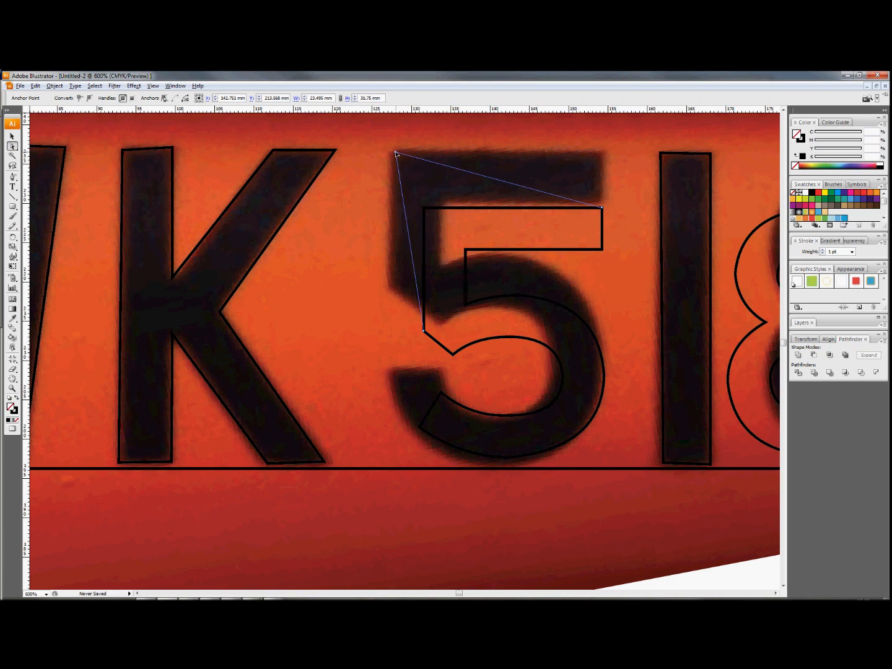
{"action": "left_click_drag", "start_coordinate": [602, 209], "coordinate": [602, 153]}
{"action": "left_click_drag", "start_coordinate": [603, 252], "coordinate": [603, 203]}
{"action": "left_click_drag", "start_coordinate": [465, 250], "coordinate": [442, 203]}
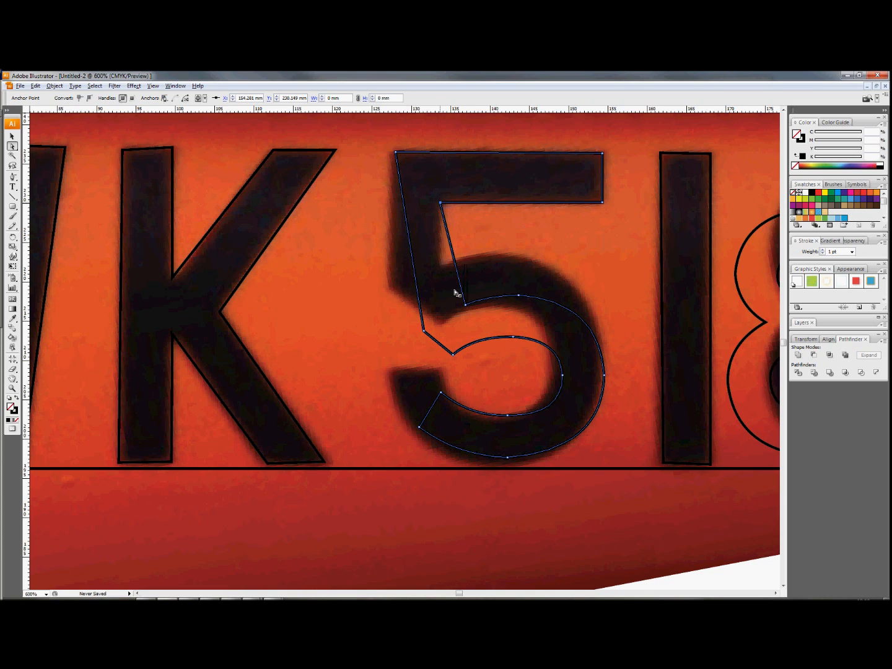
{"action": "left_click_drag", "start_coordinate": [466, 306], "coordinate": [439, 266]}
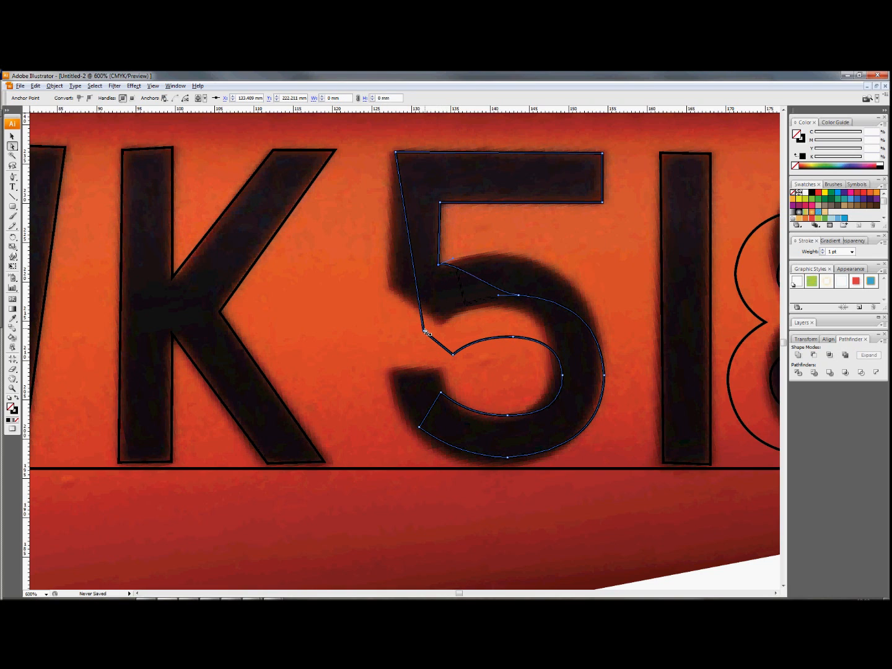
- Fit the lower corners of the 5's stem and the end of its hook to the photo, leveling the hook's end
{"action": "left_click_drag", "start_coordinate": [424, 330], "coordinate": [391, 288]}
{"action": "left_click_drag", "start_coordinate": [451, 348], "coordinate": [442, 324]}
{"action": "left_click_drag", "start_coordinate": [442, 394], "coordinate": [438, 370]}
{"action": "left_click_drag", "start_coordinate": [421, 430], "coordinate": [395, 377]}
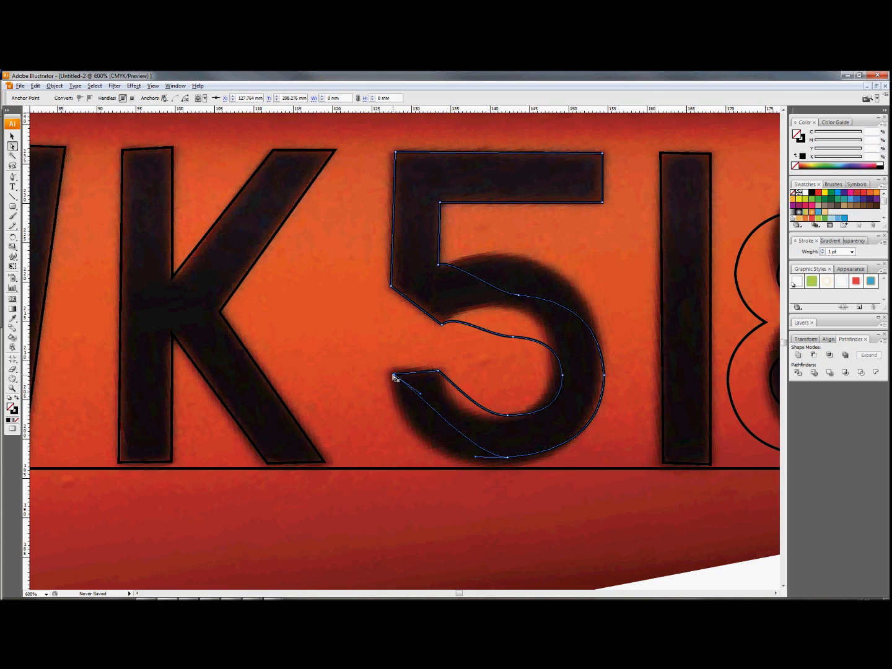
{"action": "key", "text": "Up"}
- Move the inner and outer curve anchors of the 5's bowl onto the edges of the photographed digit
{"action": "left_click", "coordinate": [520, 297]}
{"action": "left_click_drag", "start_coordinate": [520, 296], "coordinate": [535, 264]}
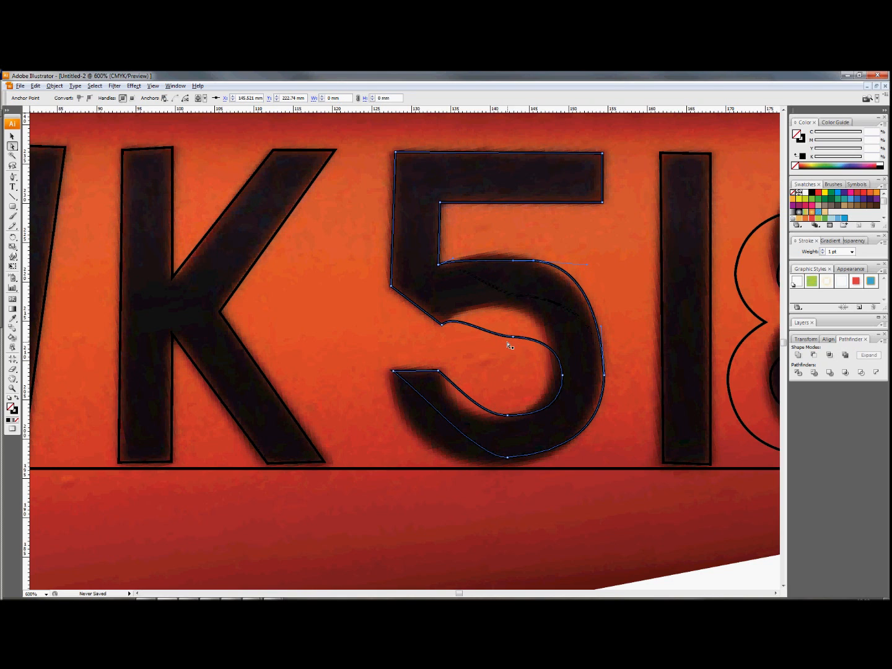
{"action": "left_click_drag", "start_coordinate": [513, 336], "coordinate": [513, 305]}
{"action": "left_click_drag", "start_coordinate": [562, 376], "coordinate": [555, 375]}
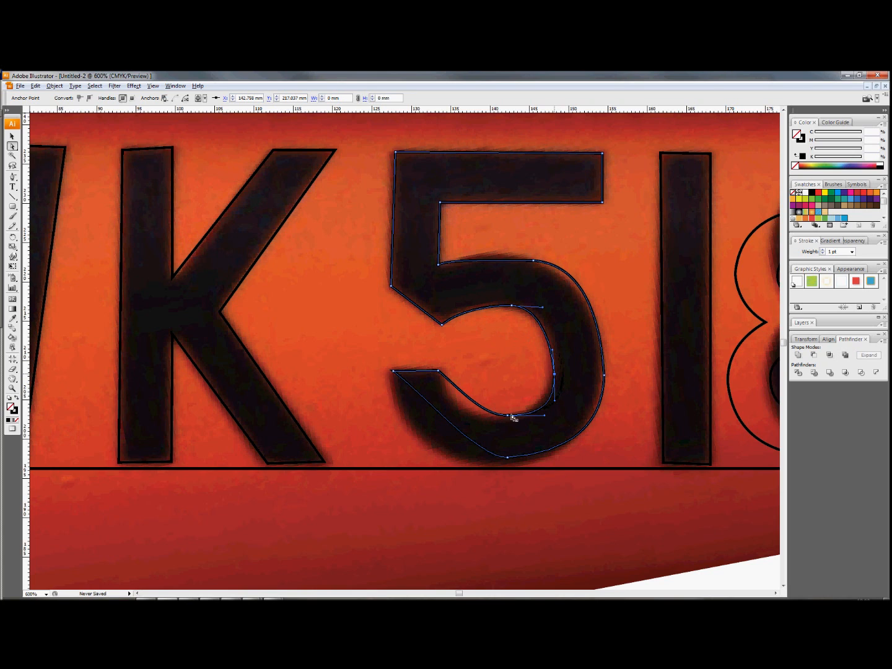
{"action": "left_click_drag", "start_coordinate": [508, 415], "coordinate": [503, 423]}
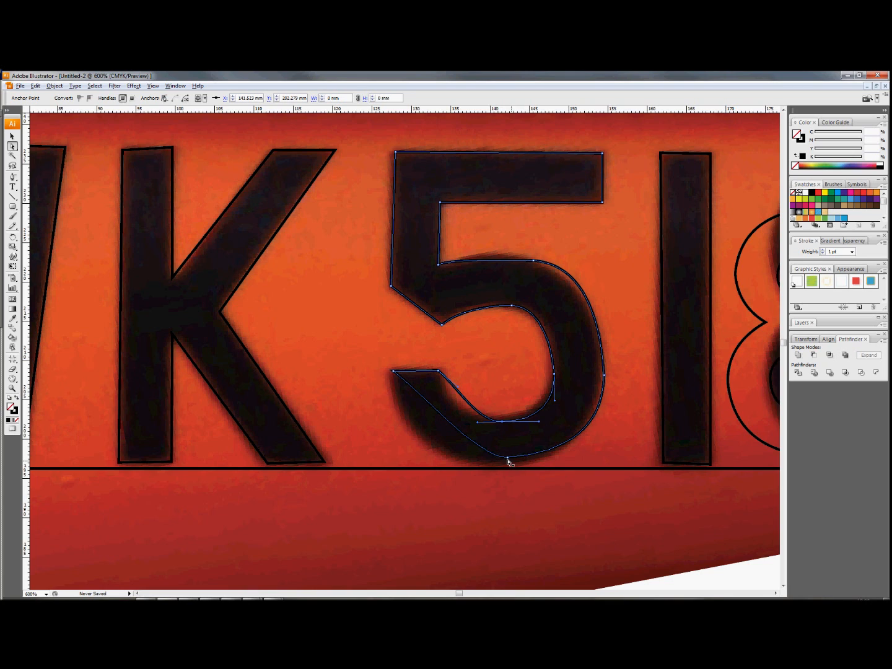
{"action": "left_click_drag", "start_coordinate": [508, 459], "coordinate": [498, 464]}
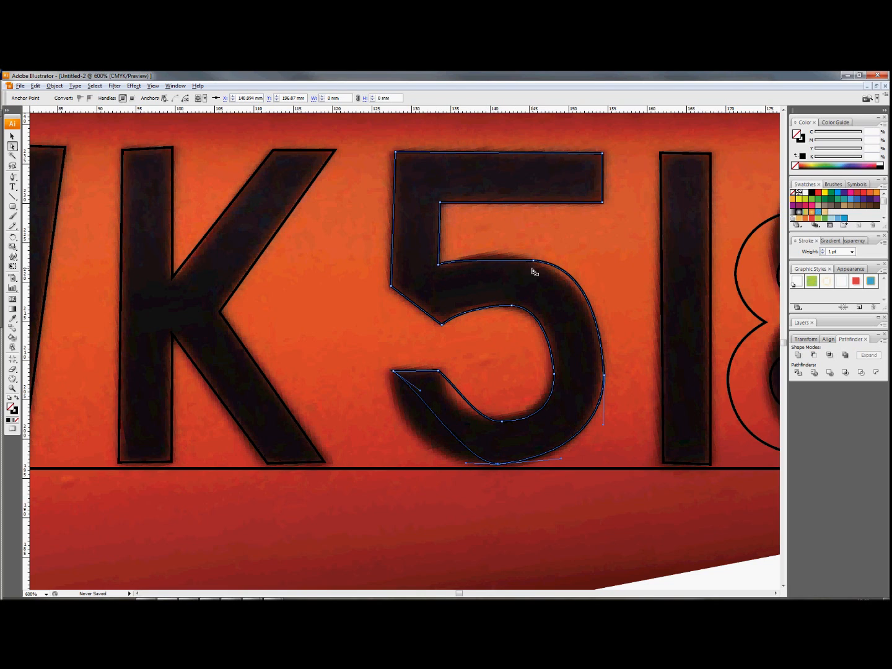
- Adjust the direction handles of the 5's upper outer curve to follow the top of the photographed bowl
{"action": "left_click", "coordinate": [487, 264]}
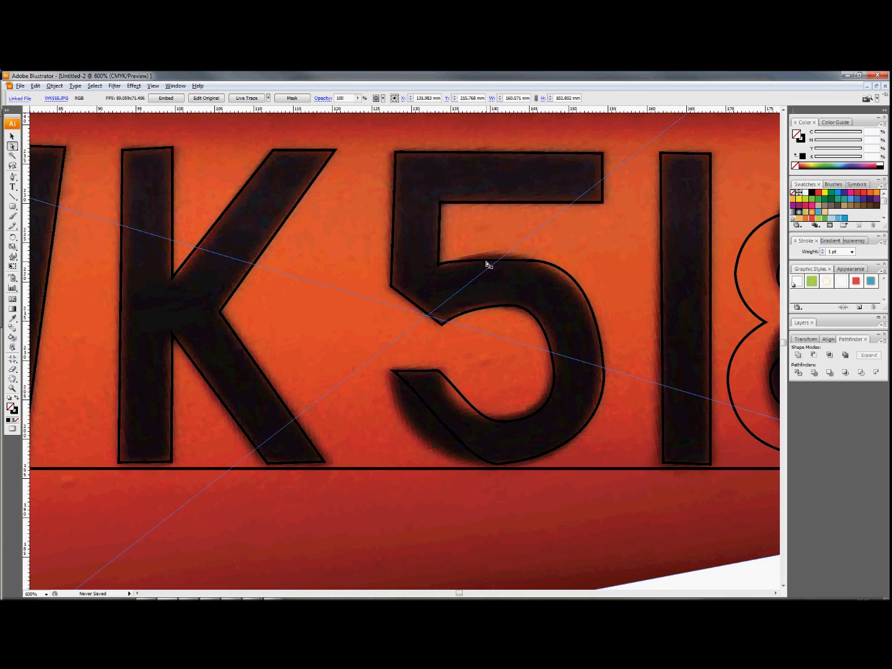
{"action": "left_click", "coordinate": [746, 580]}
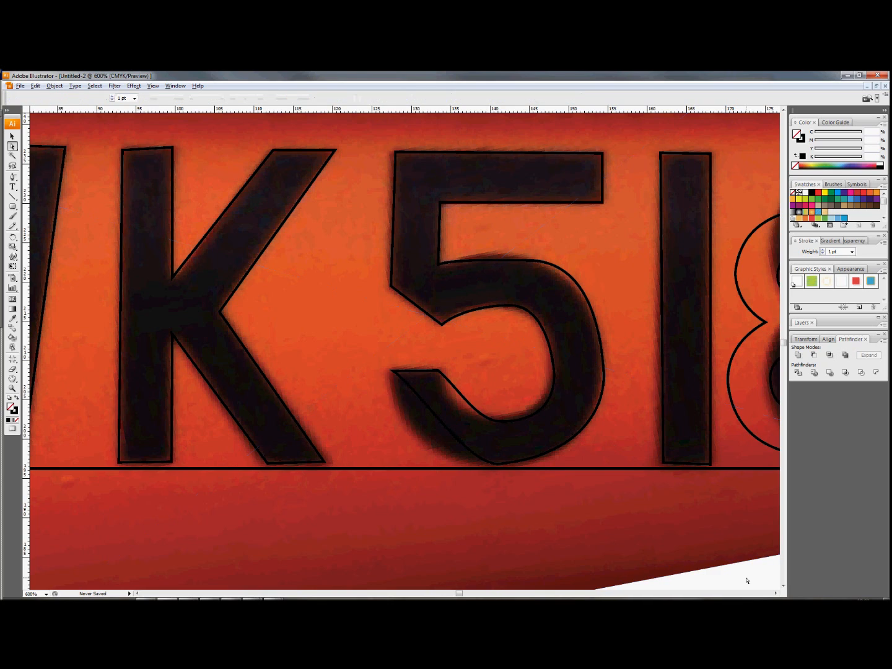
{"action": "left_click", "coordinate": [462, 265]}
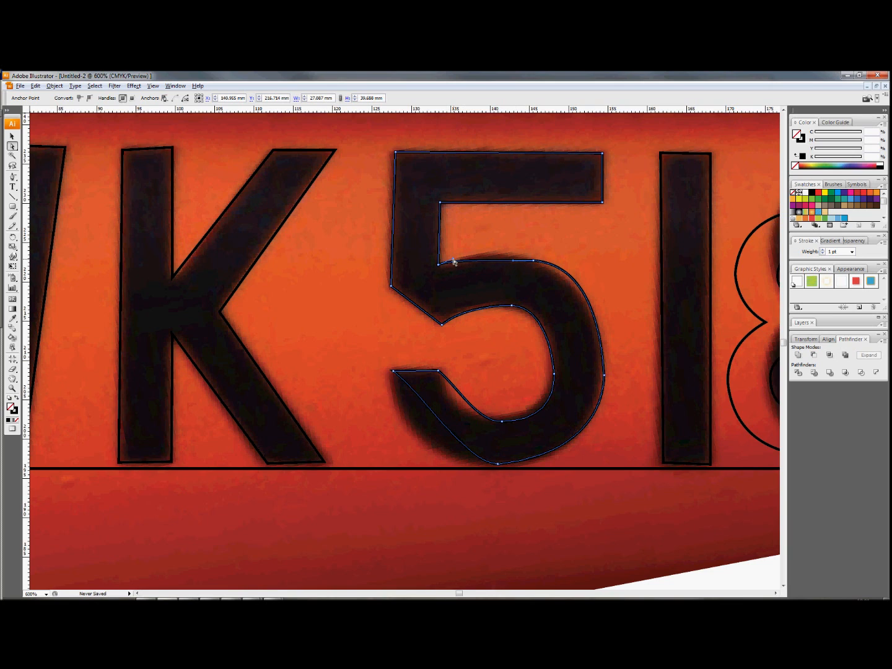
{"action": "mouse_move", "coordinate": [453, 262]}
{"action": "left_mouse_down"}
{"action": "mouse_move", "coordinate": [481, 244]}
{"action": "mouse_move", "coordinate": [489, 257]}
{"action": "mouse_move", "coordinate": [468, 279]}
{"action": "mouse_move", "coordinate": [474, 245]}
{"action": "mouse_move", "coordinate": [476, 283]}
{"action": "mouse_move", "coordinate": [496, 253]}
{"action": "mouse_move", "coordinate": [520, 249]}
{"action": "mouse_move", "coordinate": [484, 254]}
{"action": "mouse_move", "coordinate": [517, 256]}
{"action": "left_mouse_up"}
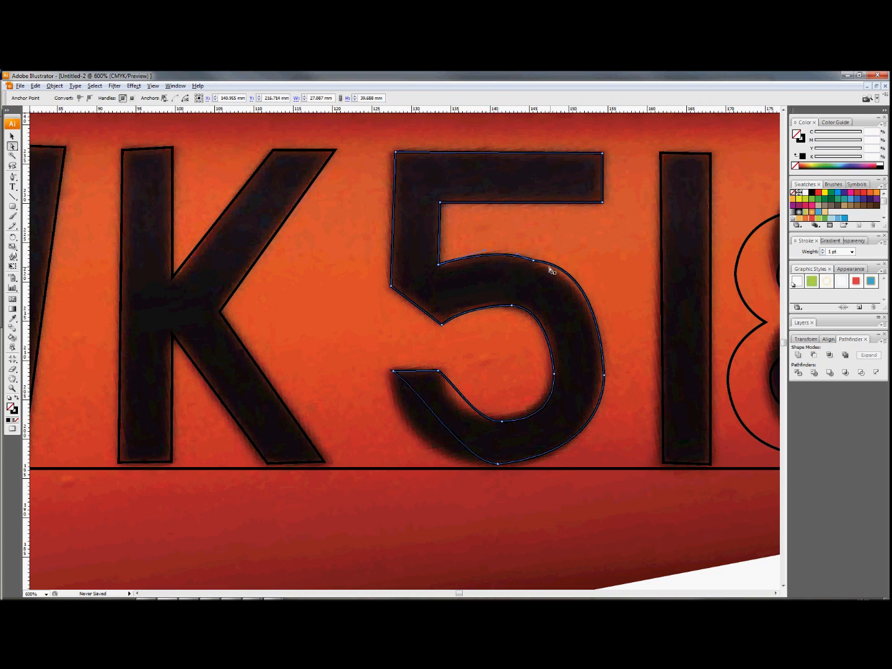
{"action": "left_click", "coordinate": [582, 293]}
{"action": "left_click_drag", "start_coordinate": [588, 269], "coordinate": [584, 282]}
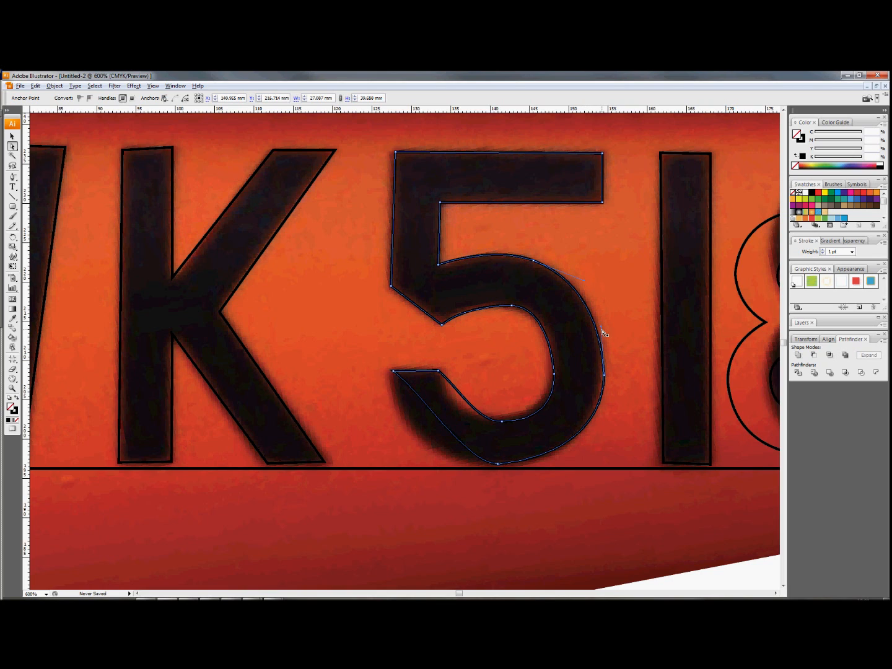
- Shift the 5's outer right anchor inward and reshape the adjoining handles to match the bowl's right side
{"action": "left_click", "coordinate": [598, 328]}
{"action": "left_click_drag", "start_coordinate": [598, 328], "coordinate": [598, 327]}
{"action": "left_click_drag", "start_coordinate": [605, 376], "coordinate": [600, 375]}
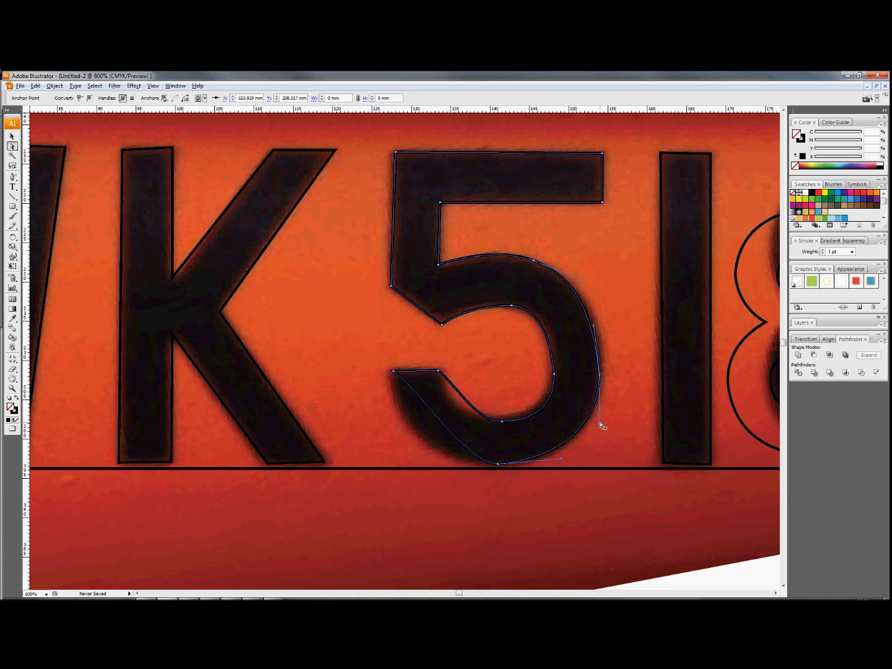
{"action": "left_click_drag", "start_coordinate": [599, 428], "coordinate": [605, 427]}
{"action": "left_click_drag", "start_coordinate": [562, 460], "coordinate": [562, 466]}
- Extend the handles of the 5's lower-left outer segment so the curve rounds out along the photographed hook
{"action": "left_click", "coordinate": [440, 425]}
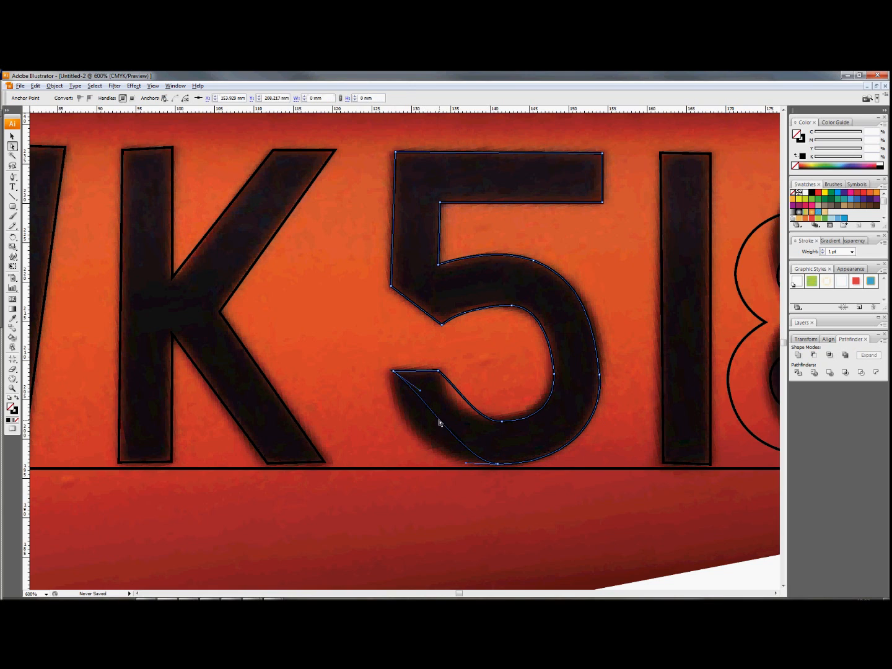
{"action": "left_click_drag", "start_coordinate": [467, 466], "coordinate": [404, 462]}
{"action": "left_click_drag", "start_coordinate": [405, 464], "coordinate": [399, 465]}
{"action": "left_click", "coordinate": [404, 404]}
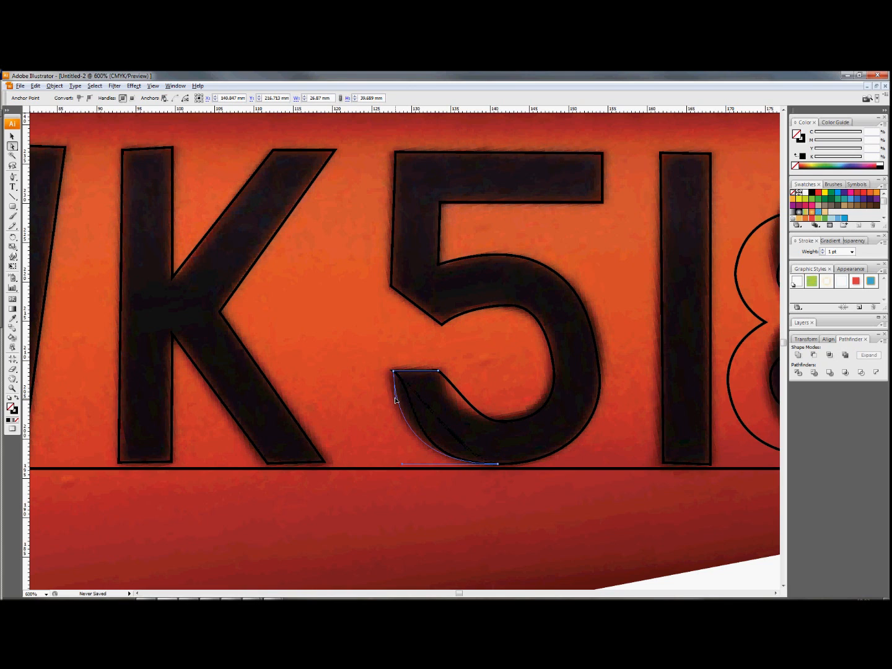
{"action": "left_click", "coordinate": [395, 400], "text": "alt"}
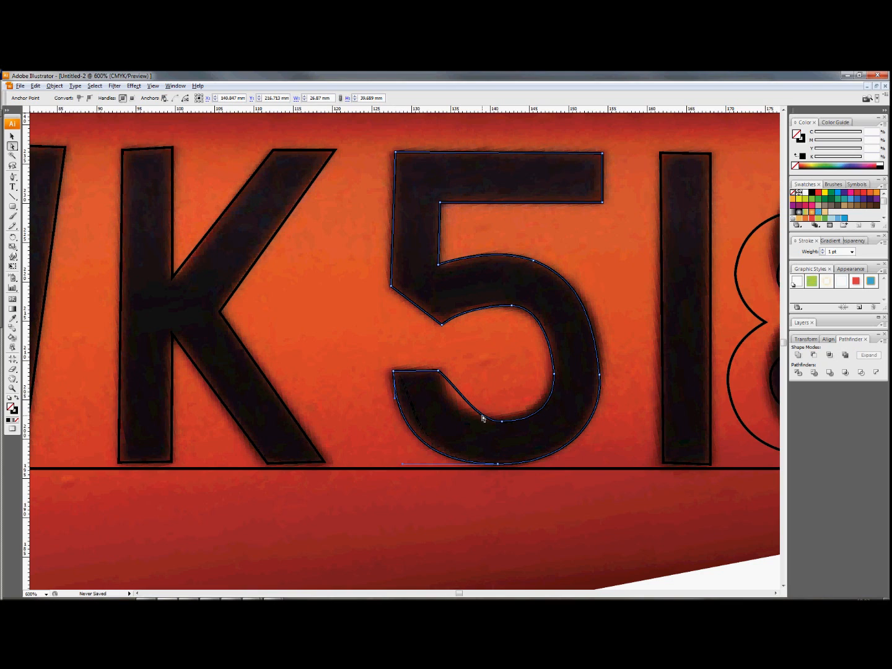
- Reshape the 5's lower inner curve with its direction handles, from the hook's end to the inner right anchor
{"action": "left_click_drag", "start_coordinate": [458, 389], "coordinate": [442, 401]}
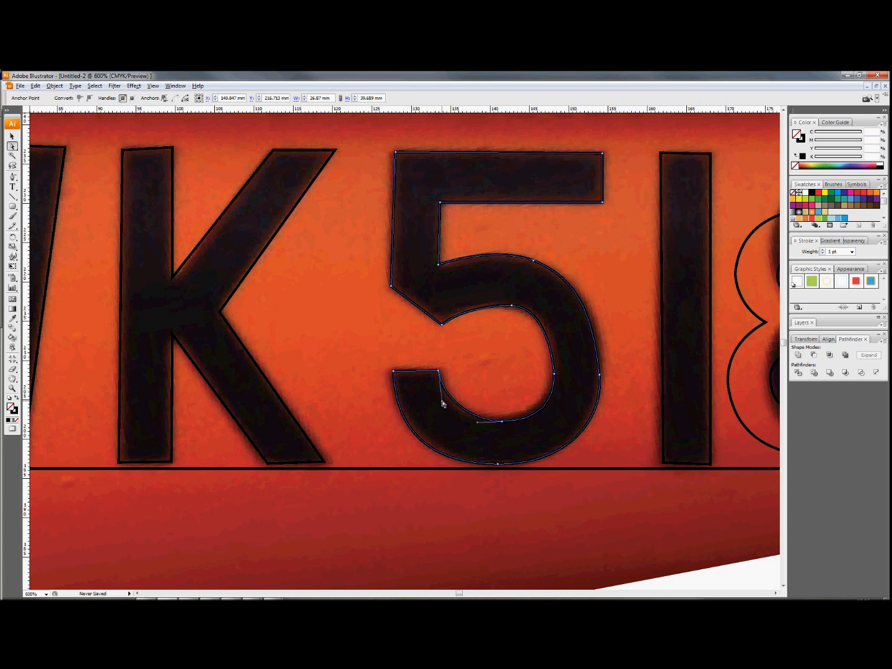
{"action": "left_click", "coordinate": [479, 426]}
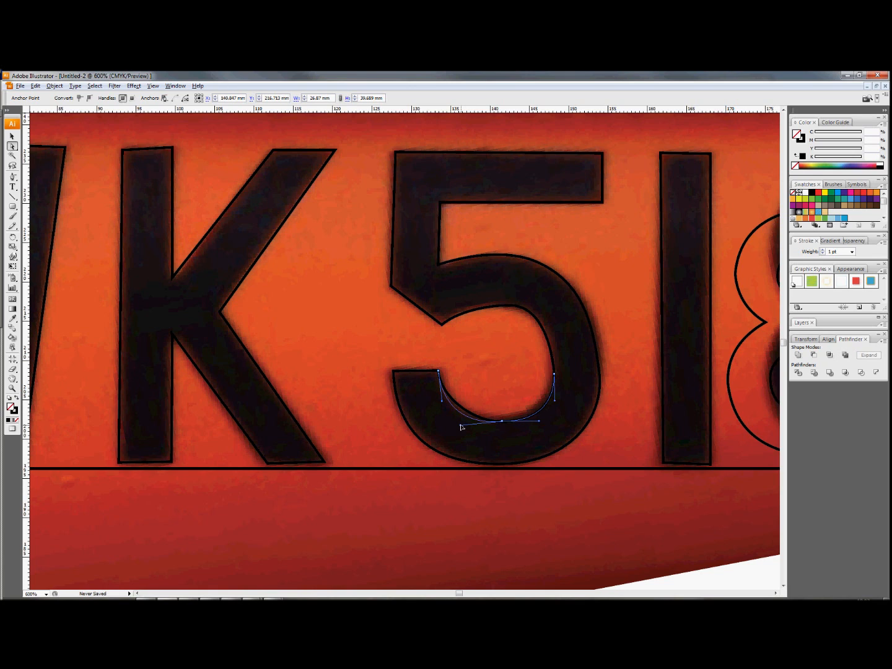
{"action": "left_click", "coordinate": [462, 427]}
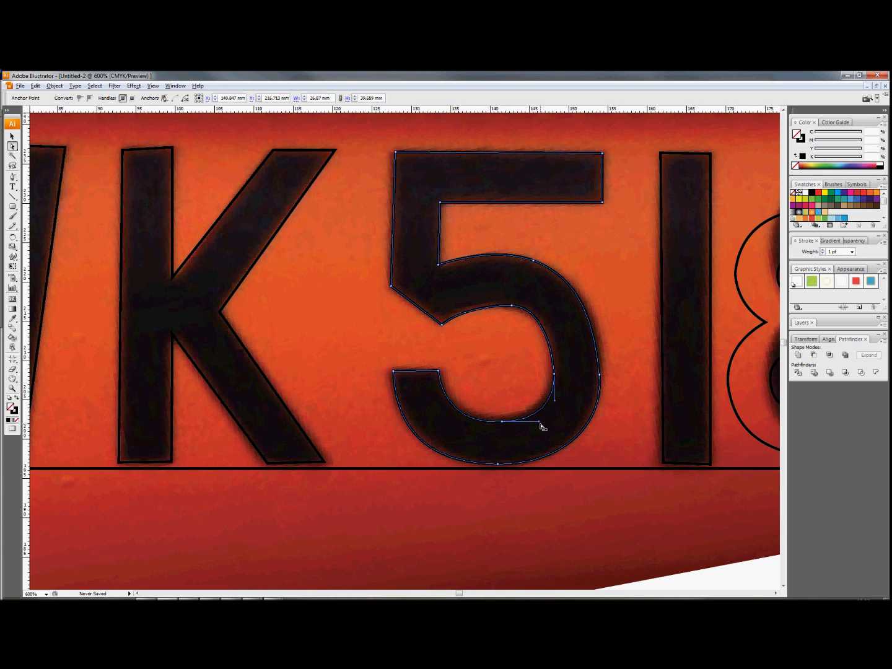
{"action": "left_click", "coordinate": [541, 422]}
{"action": "left_click_drag", "start_coordinate": [541, 421], "coordinate": [525, 423]}
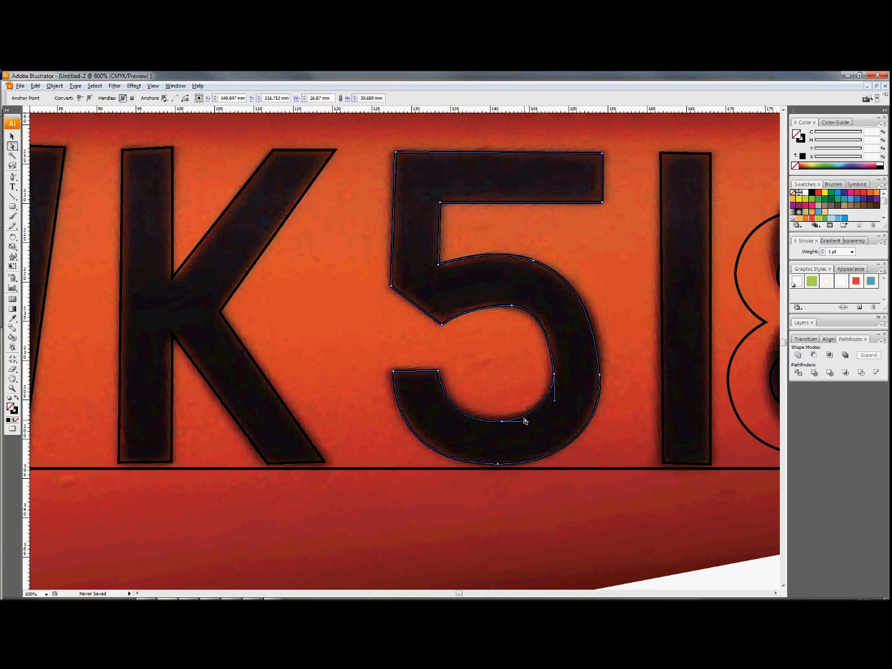
{"action": "left_click", "coordinate": [556, 403]}
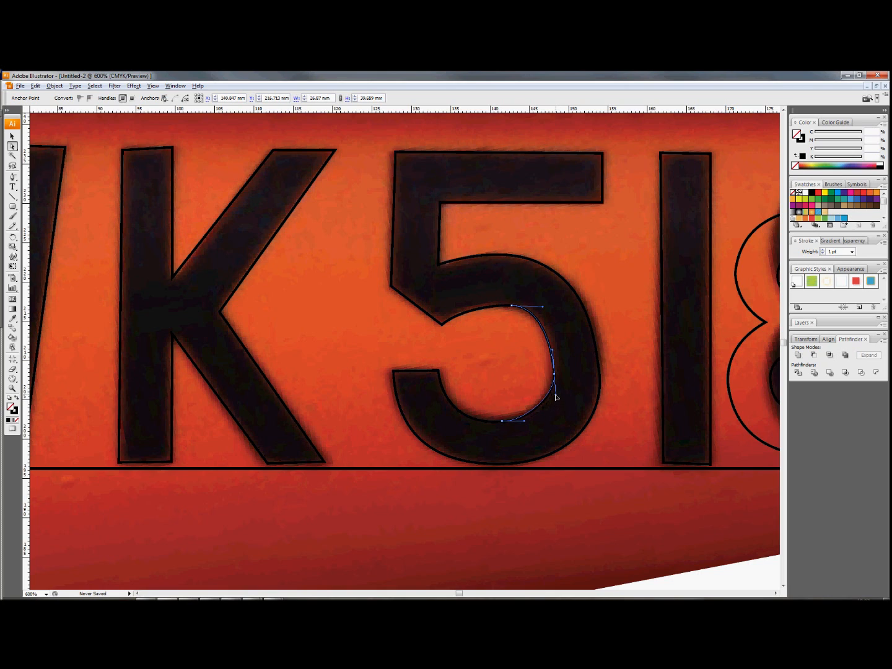
{"action": "left_click_drag", "start_coordinate": [555, 403], "coordinate": [555, 402]}
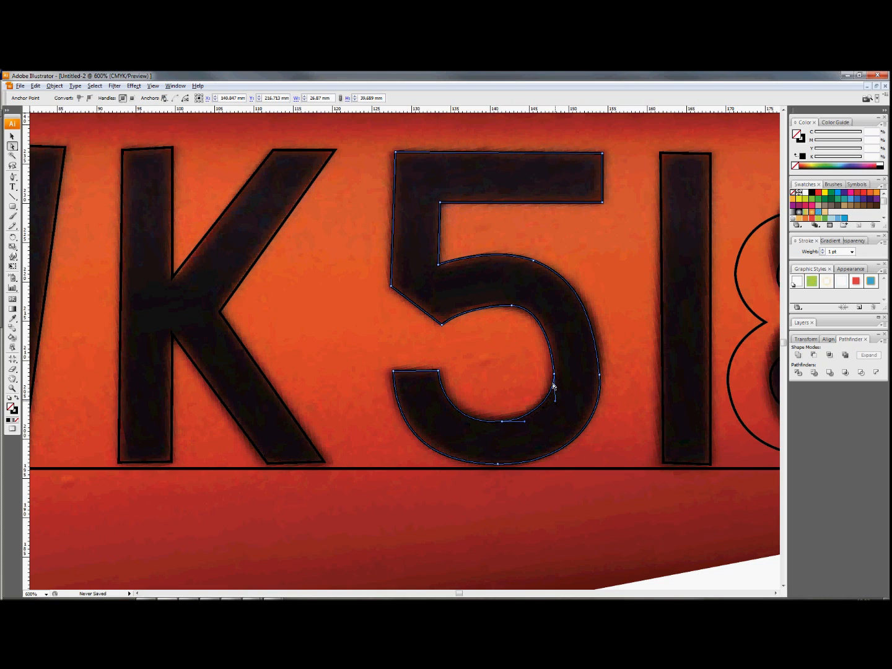
- Refine the 5's upper inner curve by adjusting its handles and shifting the inner corner where it meets the stem
{"action": "left_click", "coordinate": [544, 331]}
{"action": "left_click", "coordinate": [553, 354]}
{"action": "mouse_move", "coordinate": [558, 345]}
{"action": "left_mouse_down"}
{"action": "mouse_move", "coordinate": [551, 353]}
{"action": "mouse_move", "coordinate": [555, 328]}
{"action": "mouse_move", "coordinate": [555, 351]}
{"action": "left_mouse_up"}
{"action": "left_click", "coordinate": [543, 309]}
{"action": "left_click_drag", "start_coordinate": [543, 309], "coordinate": [554, 314]}
{"action": "left_click", "coordinate": [554, 315]}
{"action": "left_click_drag", "start_coordinate": [443, 327], "coordinate": [494, 302]}
{"action": "left_click", "coordinate": [487, 307]}
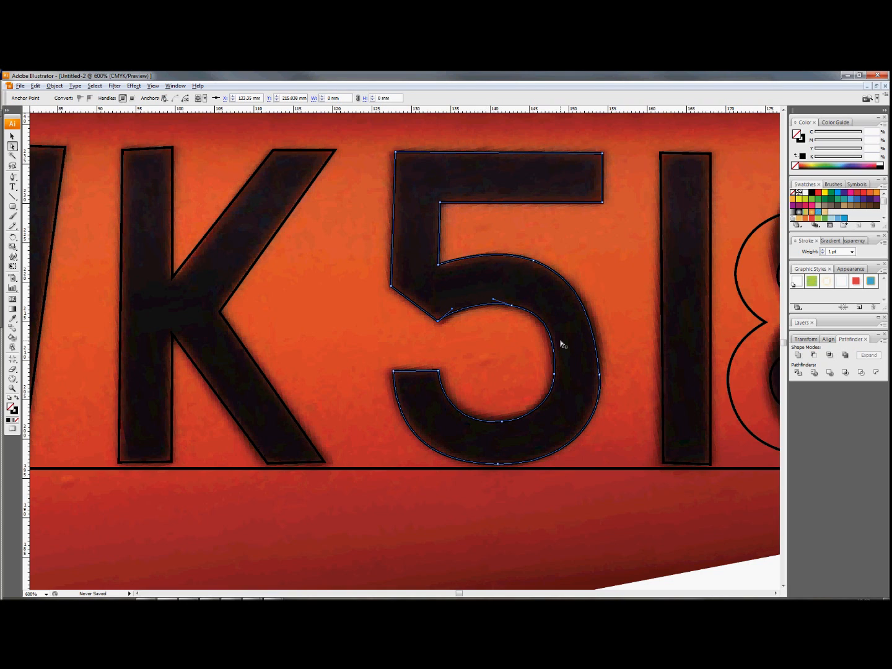
- Lengthen the upper handle of the 5's outer right anchor to smooth the bowl, and deselect the outline
{"action": "left_click", "coordinate": [595, 342]}
{"action": "left_click_drag", "start_coordinate": [595, 327], "coordinate": [597, 314]}
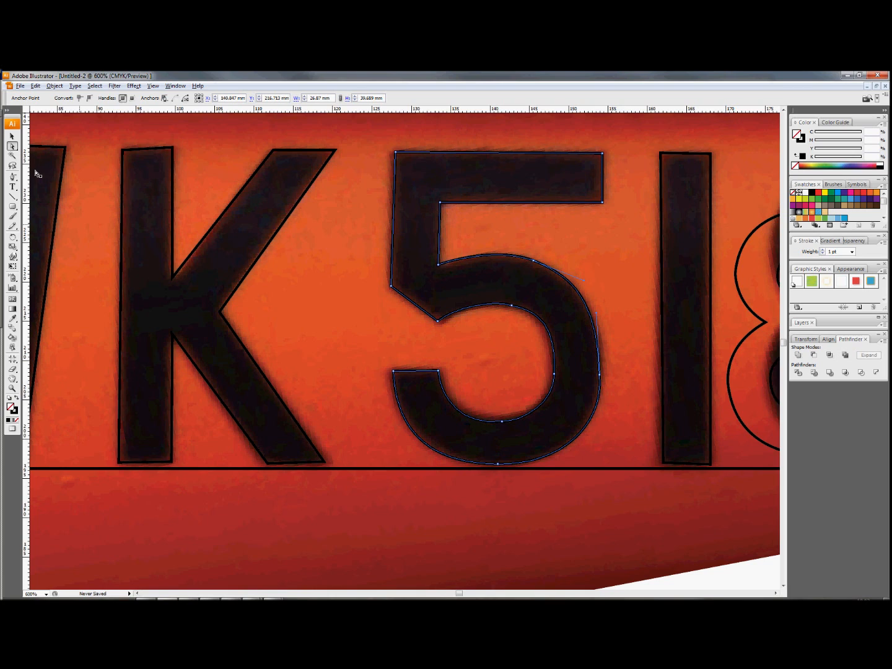
{"action": "left_click", "coordinate": [12, 137]}
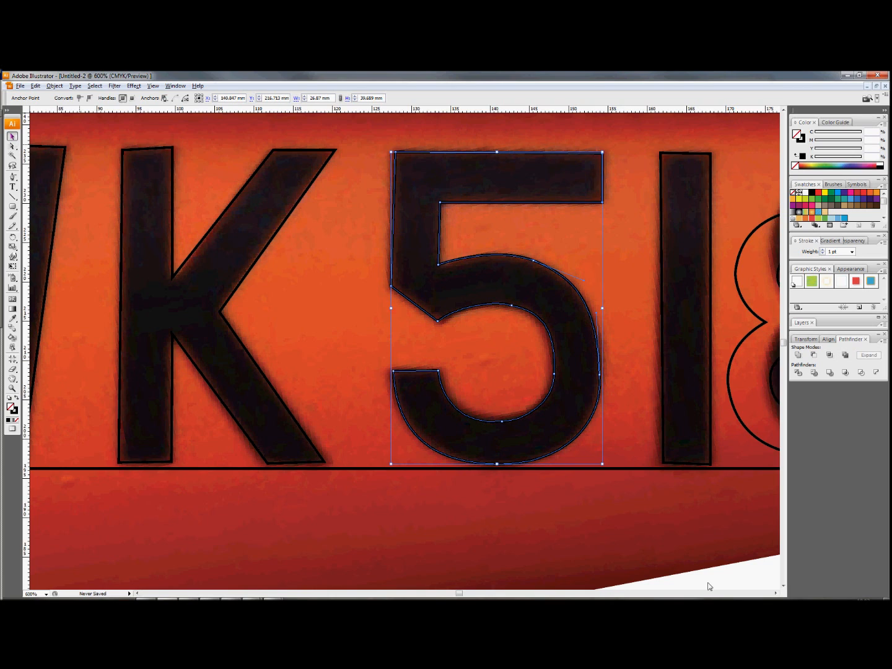
{"action": "left_click", "coordinate": [747, 577]}
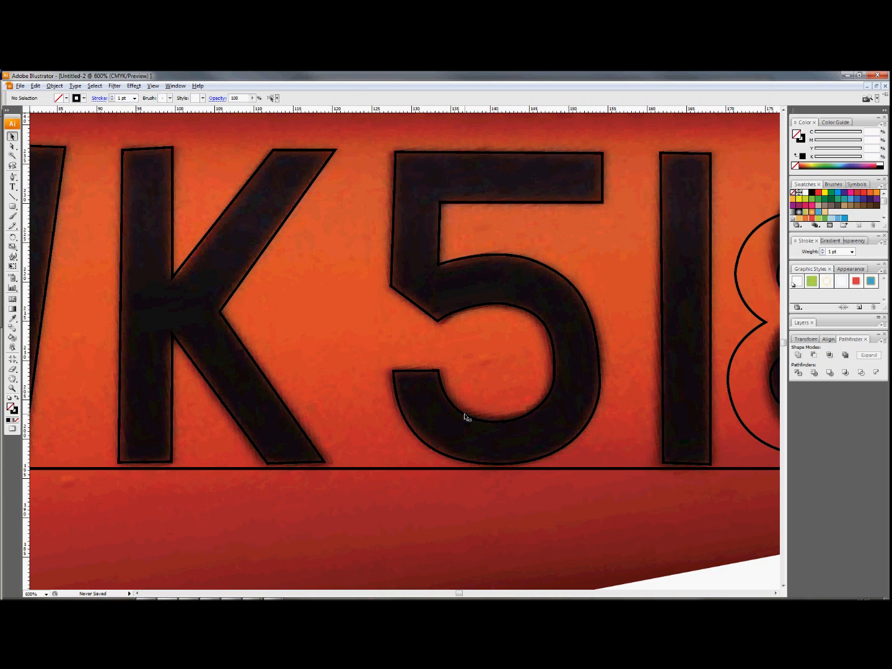
- Delete the linked reference photo behind the letter outlines
{"action": "scroll", "coordinate": [466, 417], "scroll_direction": "down", "scroll_amount": 2}
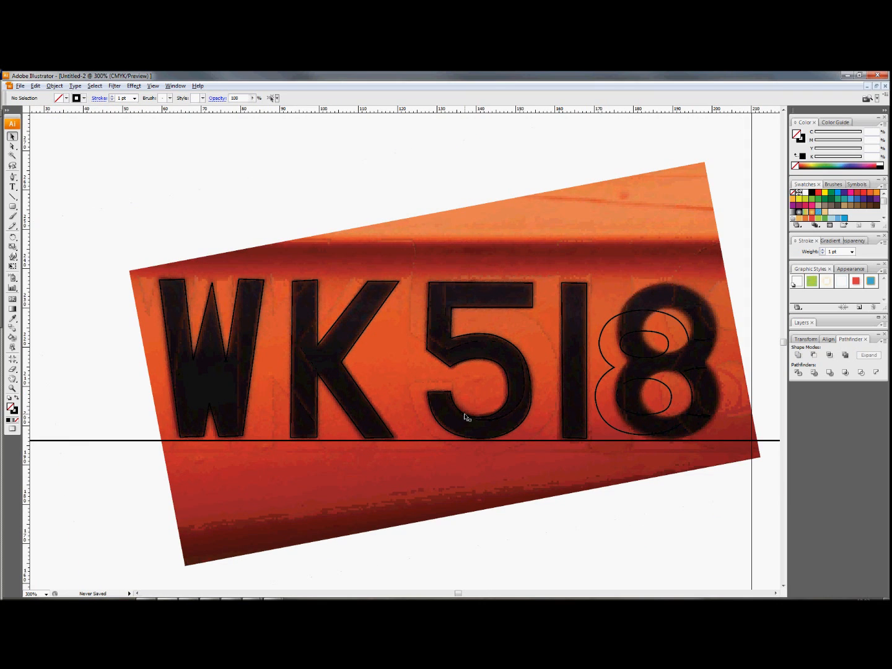
{"action": "left_click", "coordinate": [452, 487]}
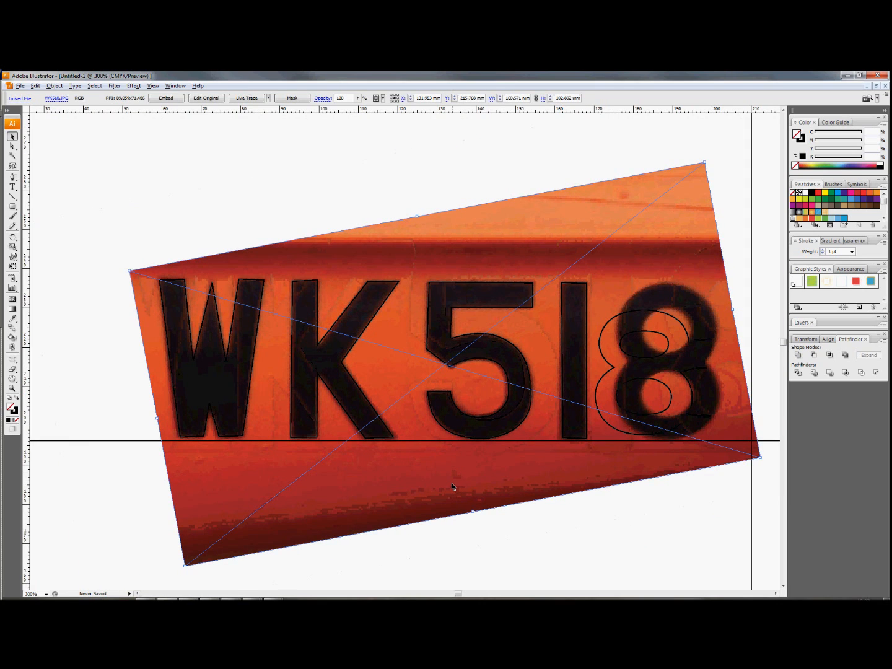
{"action": "key", "text": "Delete"}
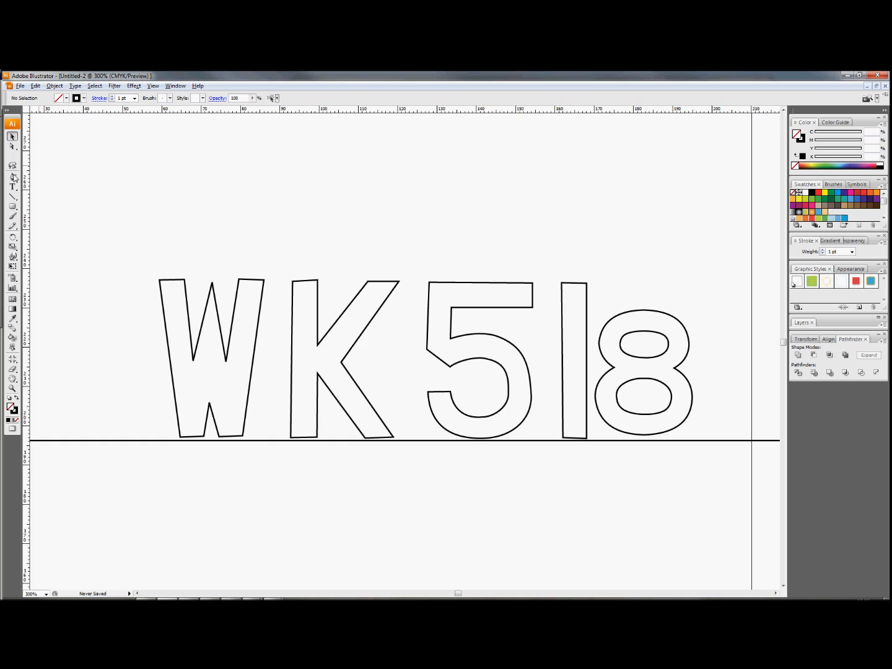
- Raise the outer top corner of the K's stem to level its top edge, and deselect the outline
{"action": "left_click", "coordinate": [12, 146]}
{"action": "left_click", "coordinate": [304, 281]}
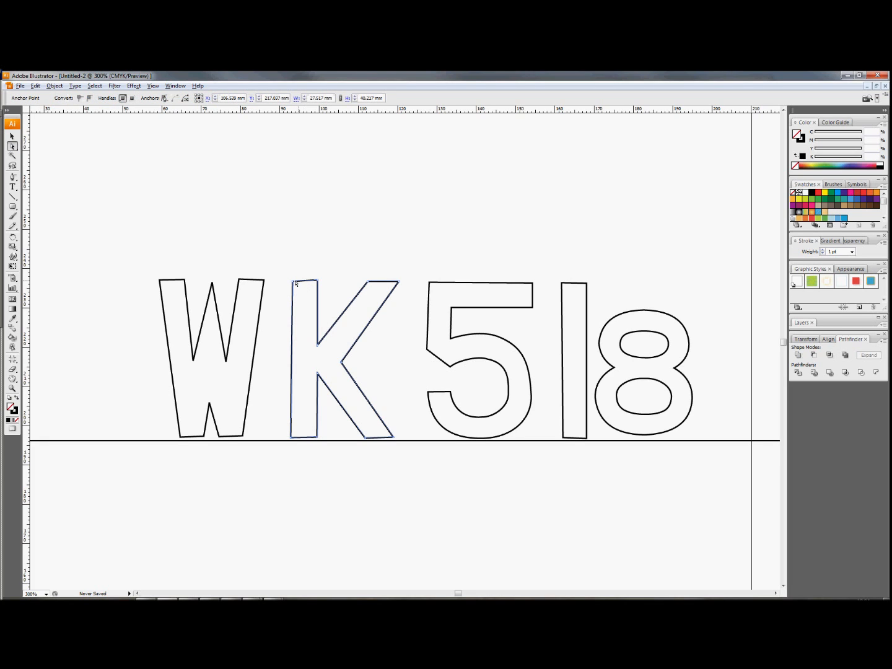
{"action": "left_click", "coordinate": [294, 283]}
{"action": "left_click_drag", "start_coordinate": [293, 282], "coordinate": [293, 280]}
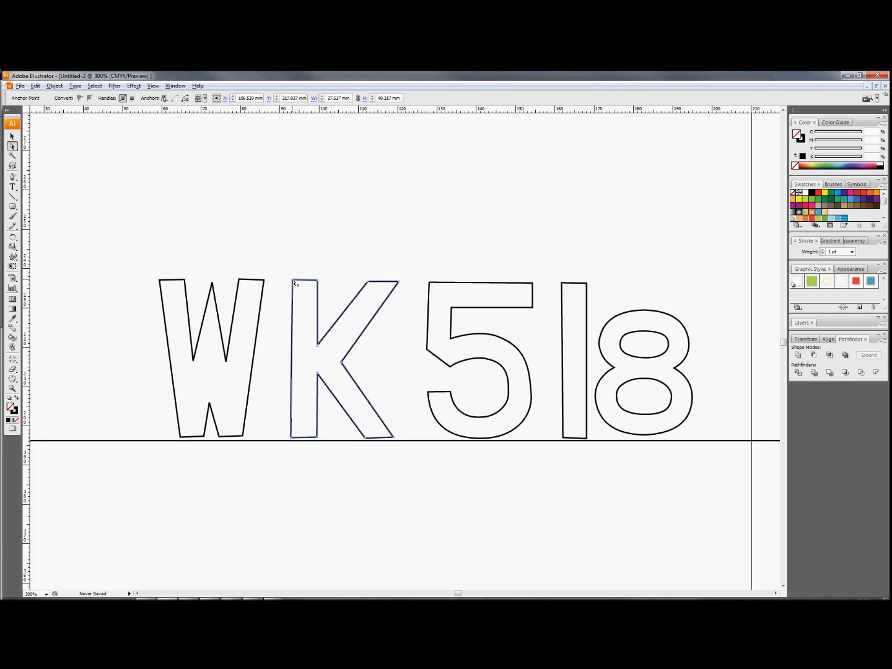
{"action": "left_click", "coordinate": [348, 273]}
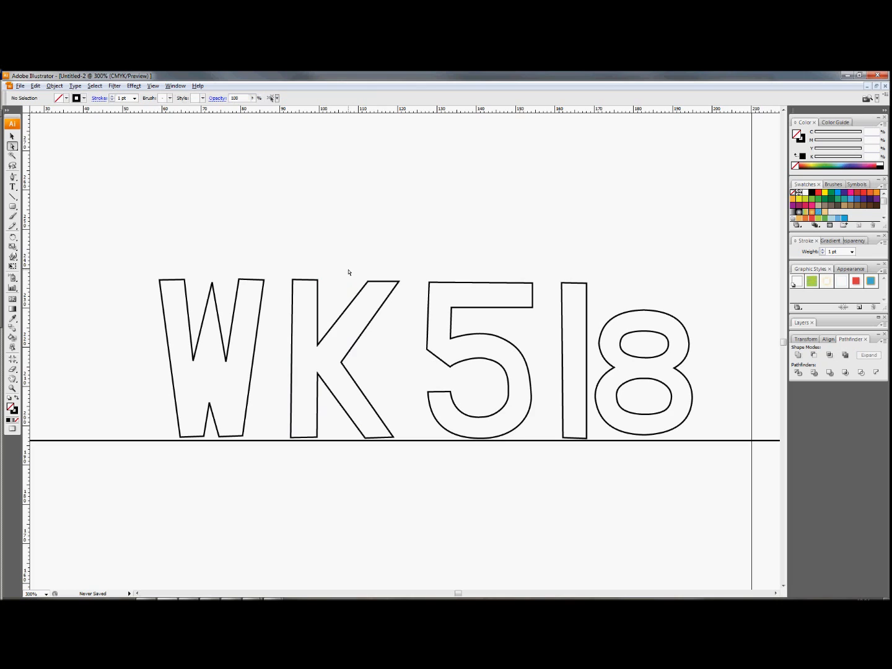
- Lower the inner top corner of the W's right arm slightly, and deselect the outline
{"action": "left_click", "coordinate": [243, 281]}
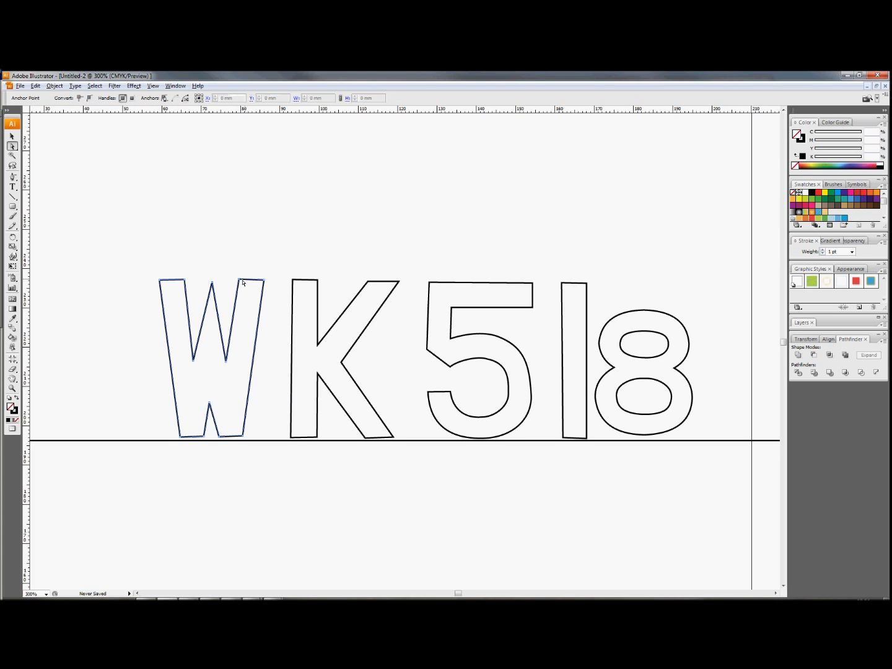
{"action": "left_click", "coordinate": [240, 282]}
{"action": "left_click", "coordinate": [240, 282]}
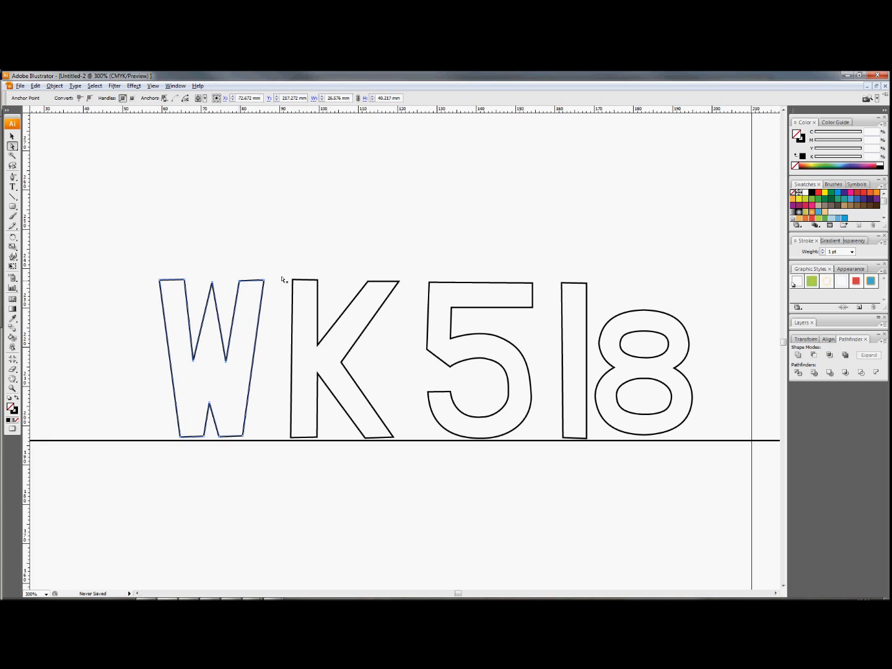
{"action": "left_click", "coordinate": [369, 240]}
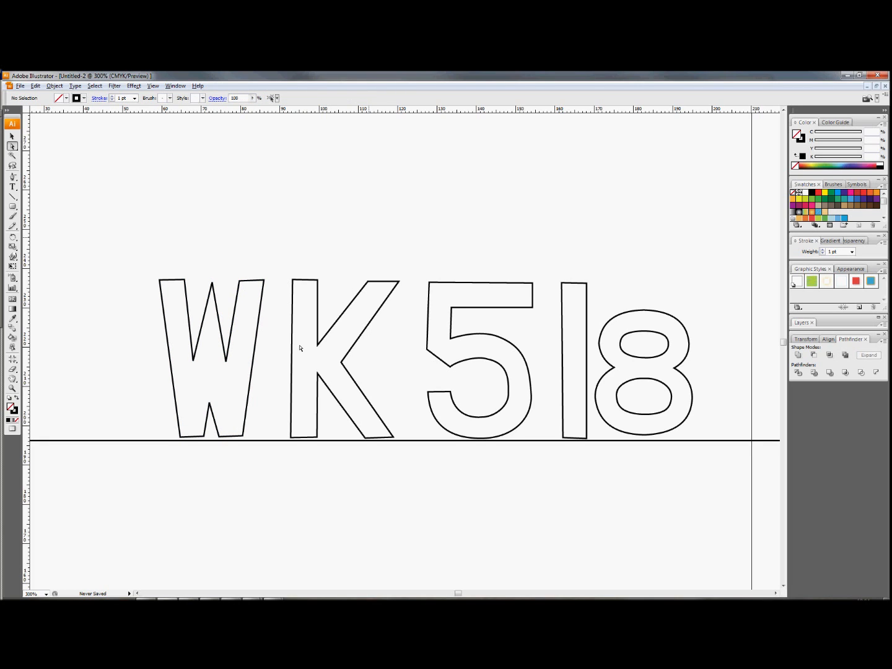
- Lower the outer bottom corner of the W's right foot and the inner bottom corner of its left foot slightly
{"action": "left_click", "coordinate": [231, 439]}
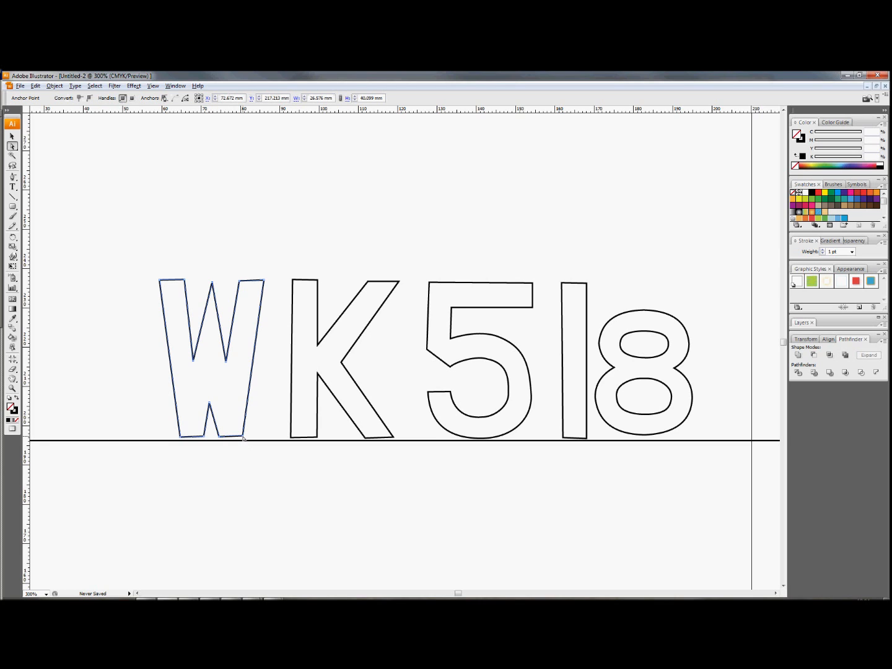
{"action": "left_click", "coordinate": [243, 438]}
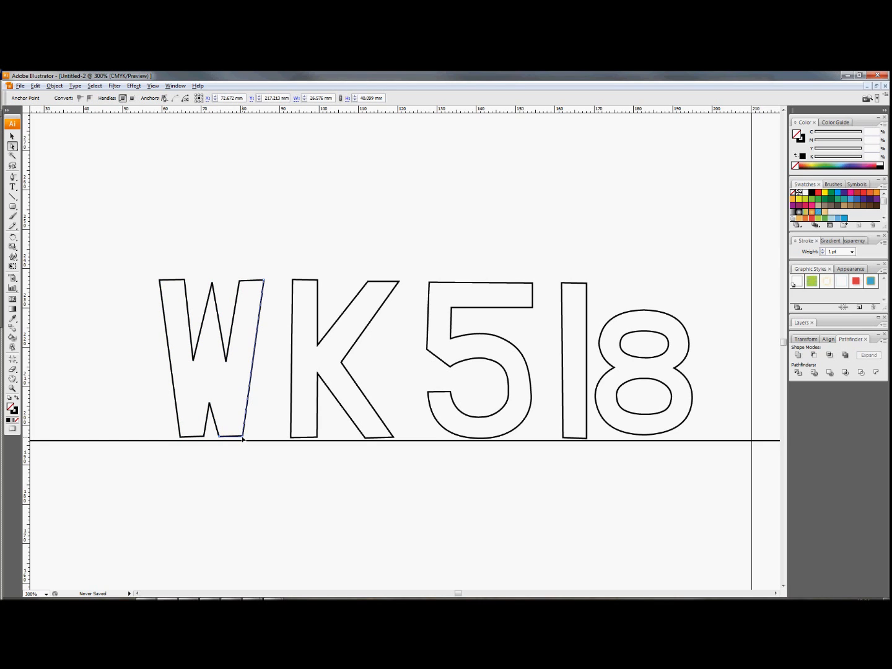
{"action": "left_click", "coordinate": [243, 439]}
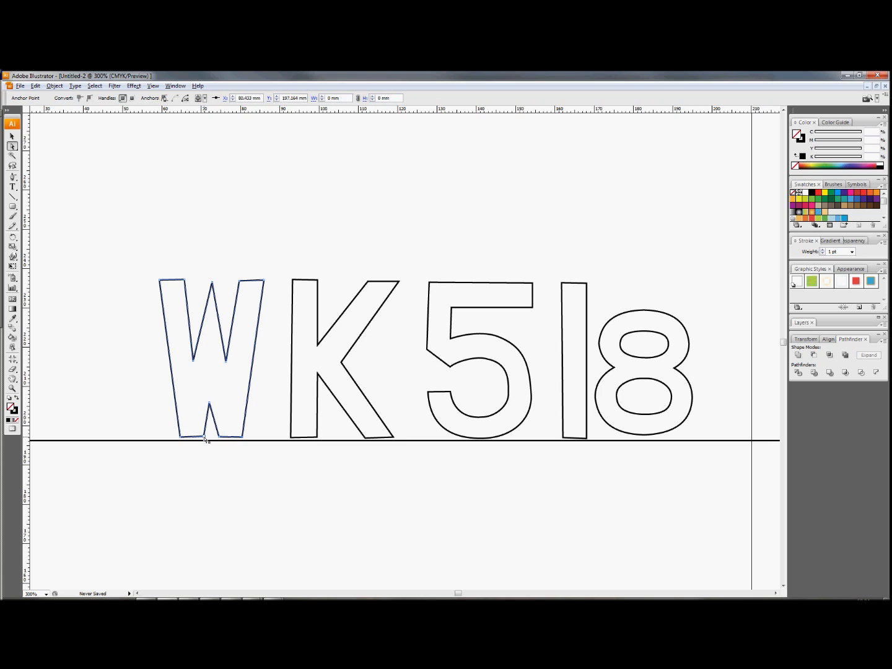
{"action": "left_click", "coordinate": [204, 438]}
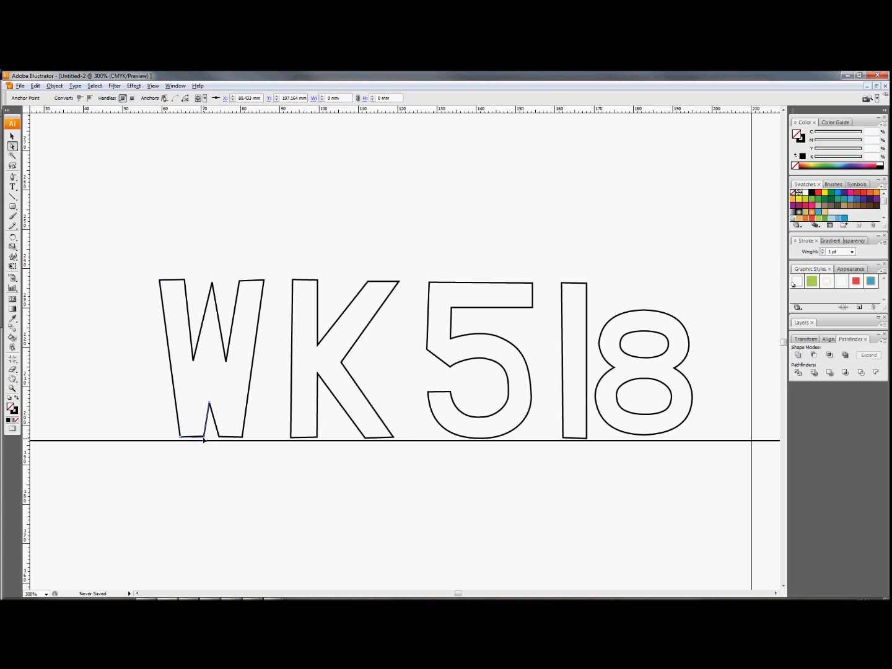
{"action": "left_click", "coordinate": [278, 475]}
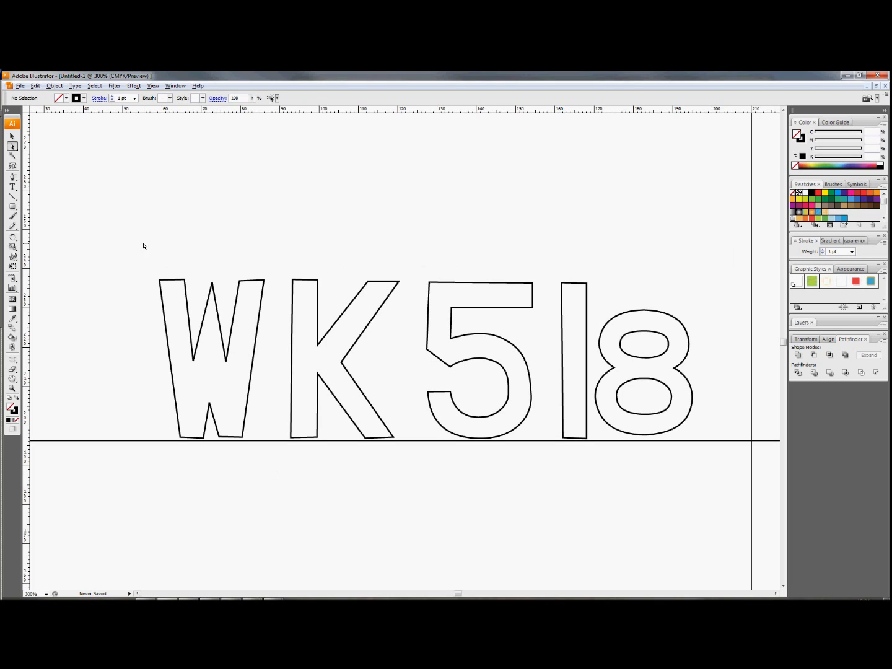
- Delete the long horizontal baseline beneath the letters
{"action": "left_click", "coordinate": [149, 442]}
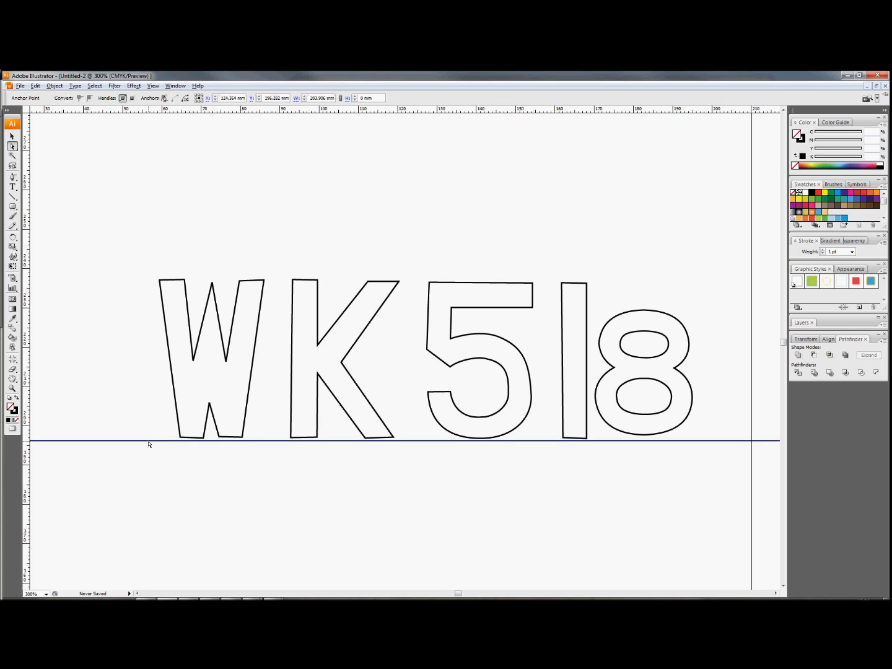
{"action": "key", "text": "Delete"}
{"action": "left_click_drag", "start_coordinate": [136, 265], "coordinate": [730, 464]}
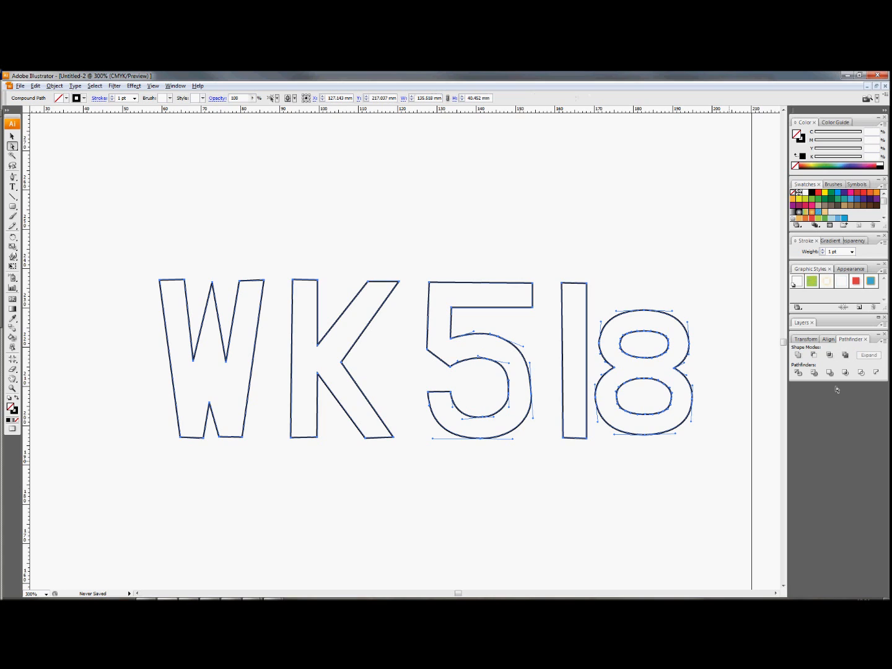
{"action": "left_click", "coordinate": [508, 482]}
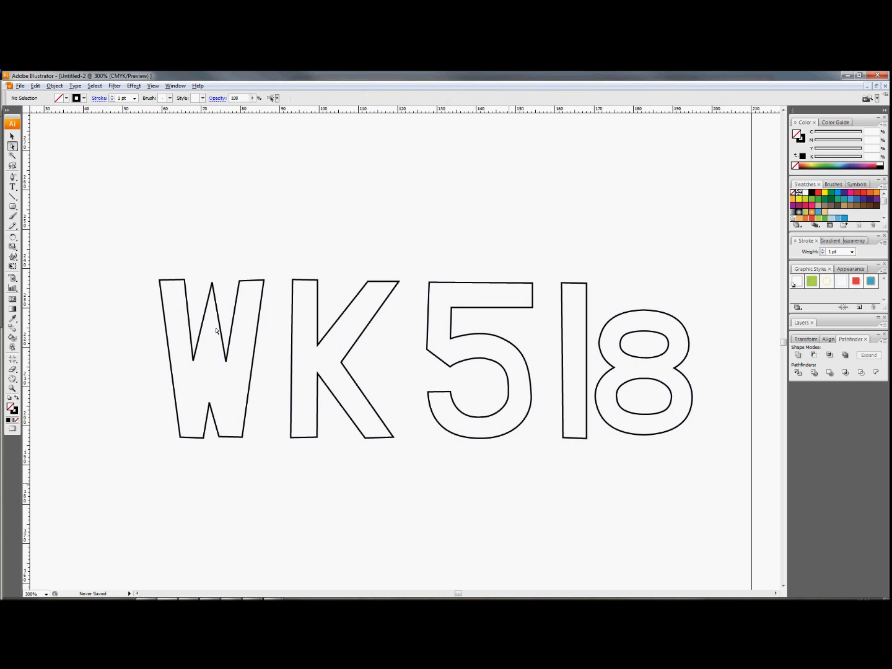
- Open a Cut/Plot job for only the W, K, 5 and 1, and position it at about 3.311 cm by 2.917 cm on the media
{"action": "left_click_drag", "start_coordinate": [117, 237], "coordinate": [591, 469]}
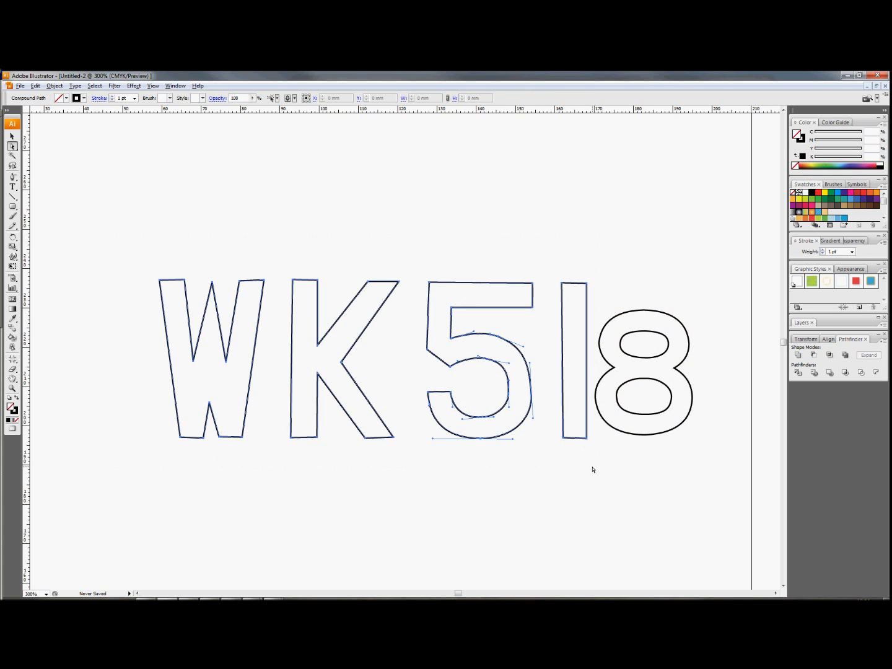
{"action": "left_click", "coordinate": [20, 87]}
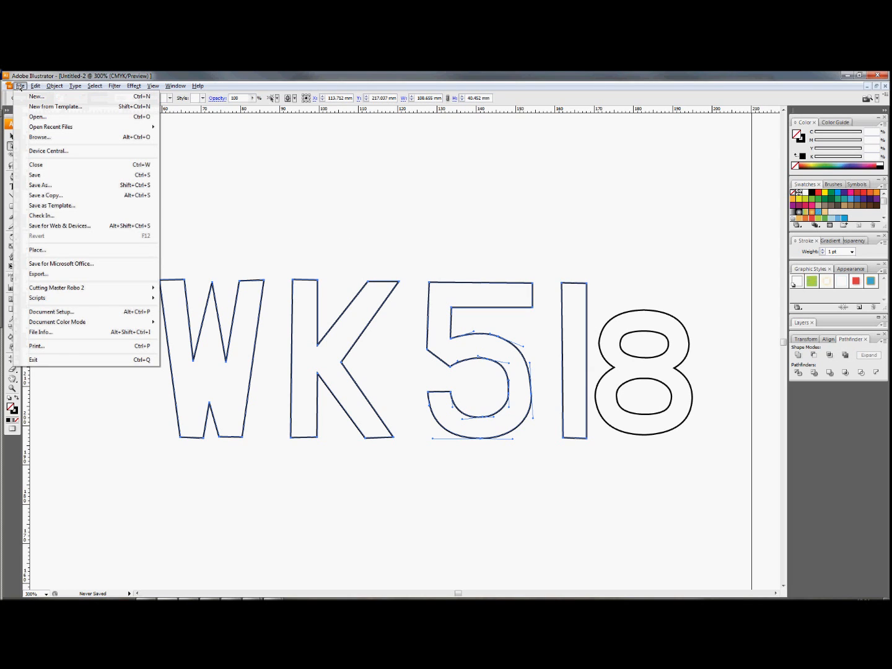
{"action": "mouse_move", "coordinate": [149, 288]}
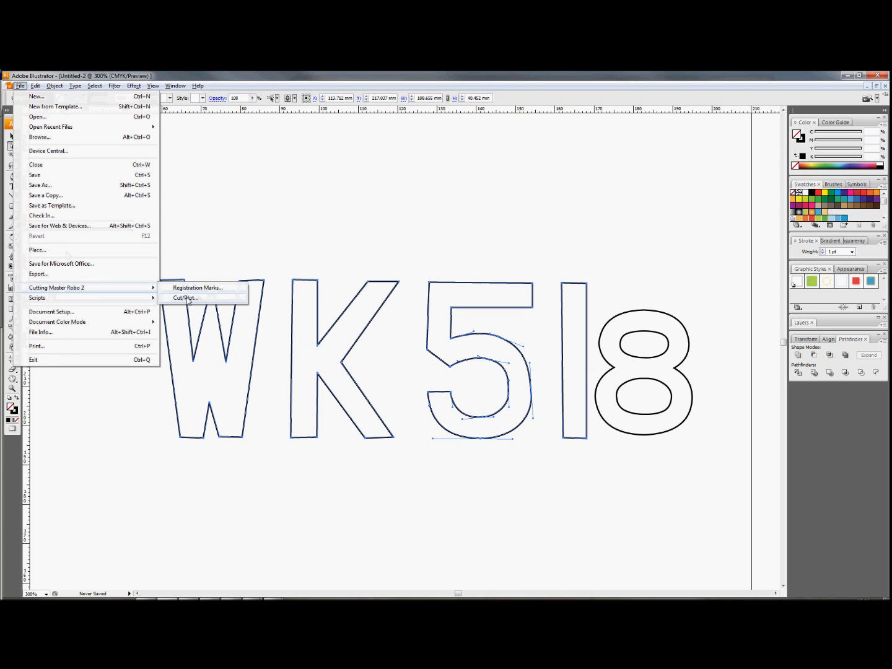
{"action": "left_click", "coordinate": [186, 298]}
{"action": "left_click_drag", "start_coordinate": [552, 429], "coordinate": [531, 411]}
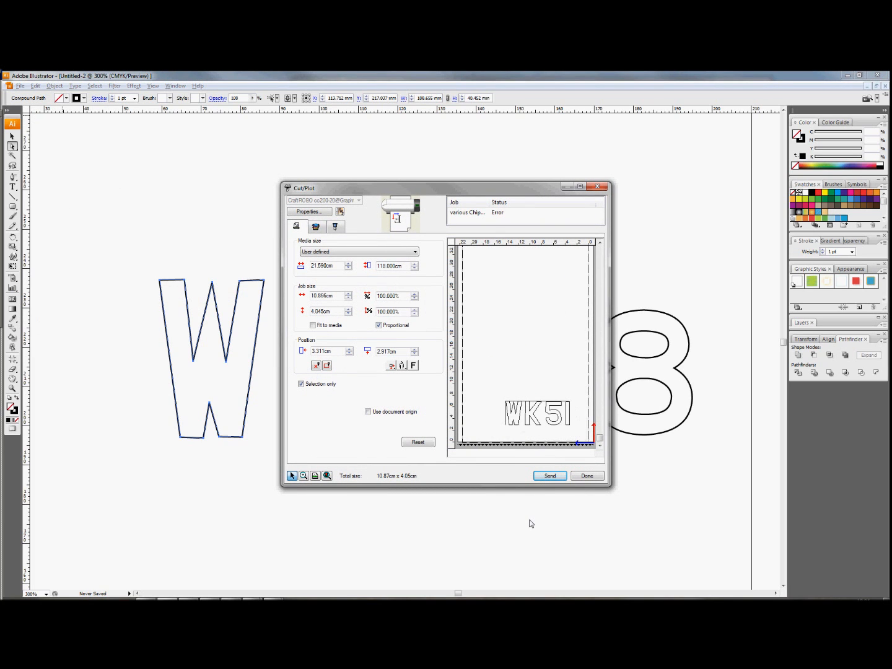
- Set the cutting force of the job's Thick Media layer to 10
{"action": "left_click", "coordinate": [317, 227]}
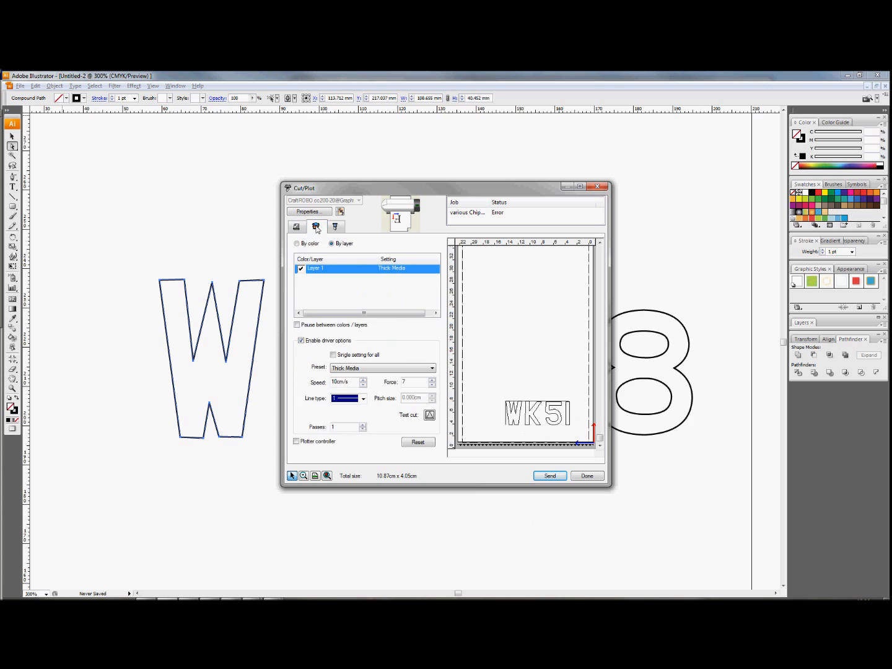
{"action": "left_click", "coordinate": [432, 381]}
{"action": "left_click", "coordinate": [431, 380]}
{"action": "left_click", "coordinate": [432, 380]}
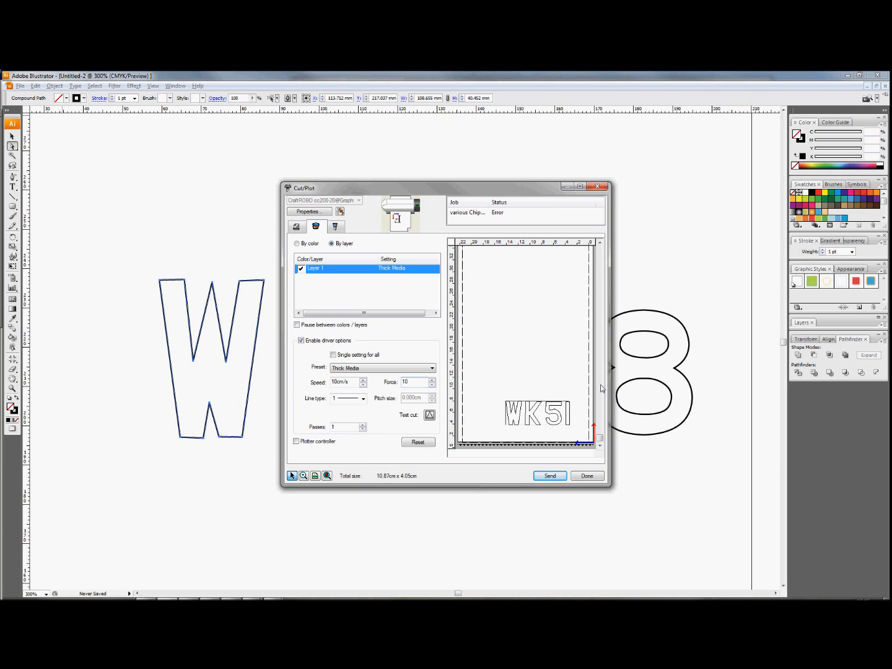
- Inspect the length of the media in the cut preview, close the cutting job without sending it, and deselect the letters
{"action": "left_click_drag", "start_coordinate": [600, 440], "coordinate": [599, 224]}
{"action": "left_click_drag", "start_coordinate": [600, 440], "coordinate": [600, 304]}
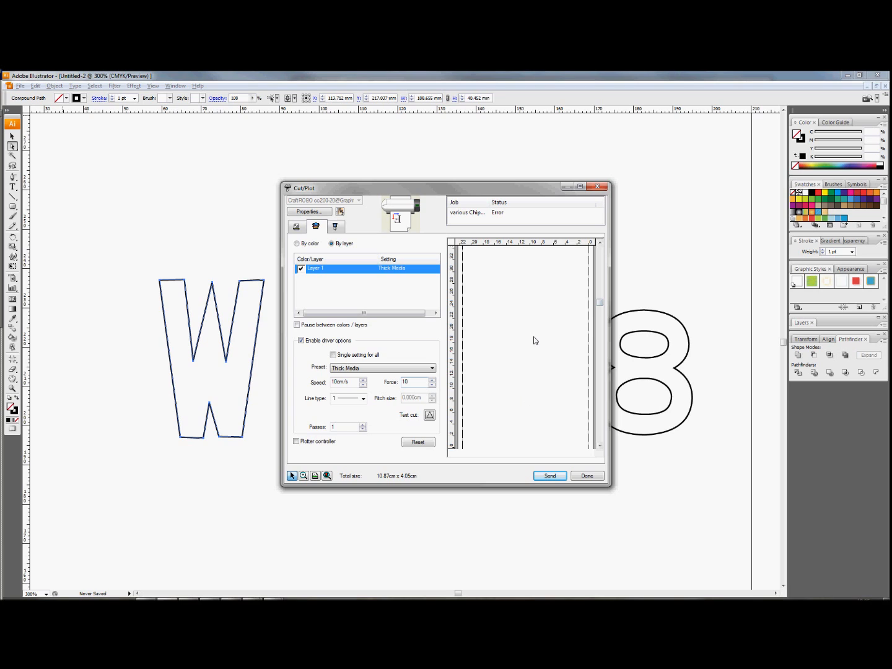
{"action": "left_click_drag", "start_coordinate": [600, 302], "coordinate": [597, 494]}
{"action": "left_click_drag", "start_coordinate": [600, 302], "coordinate": [600, 445]}
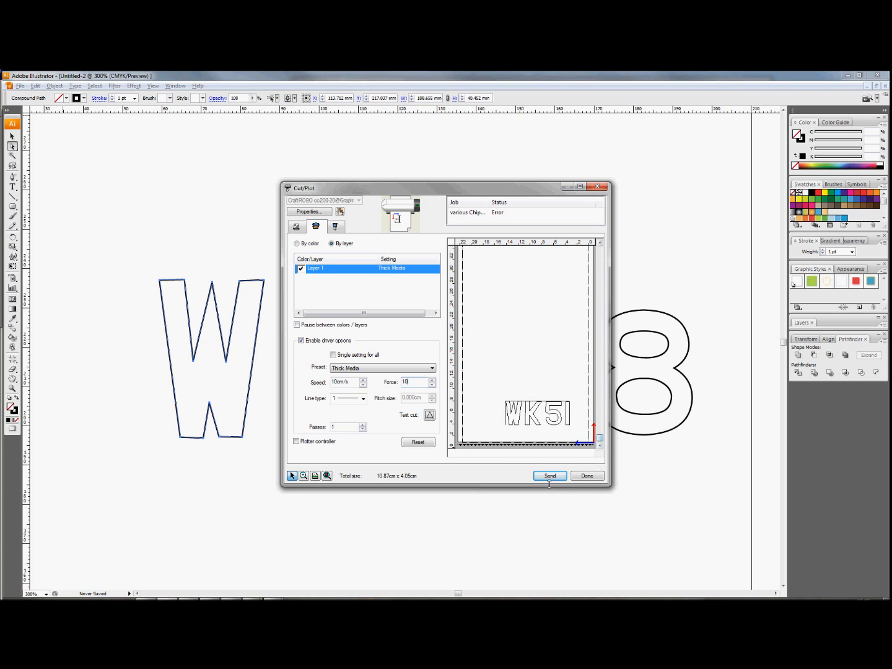
{"action": "left_click", "coordinate": [589, 477]}
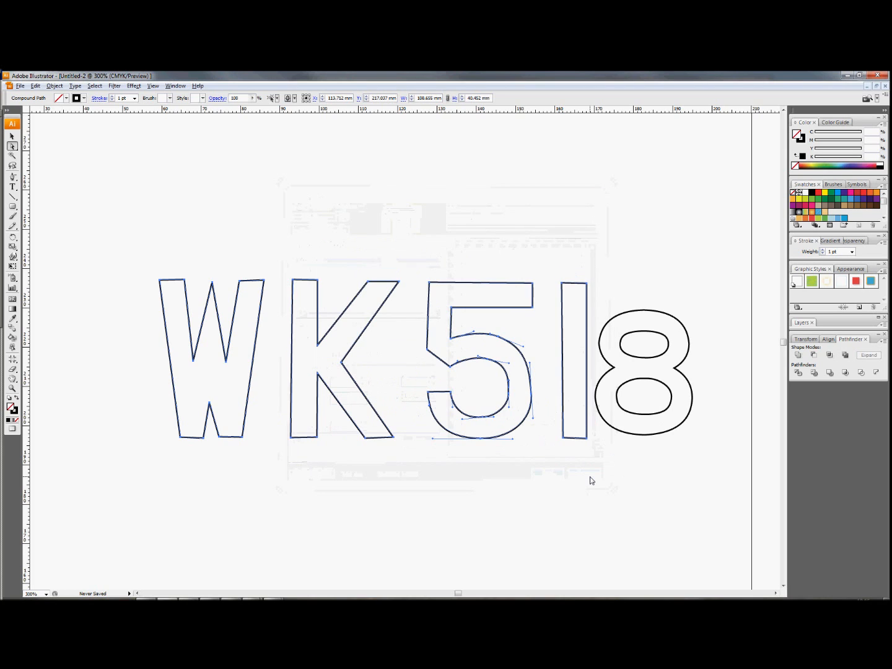
{"action": "left_click", "coordinate": [329, 213]}
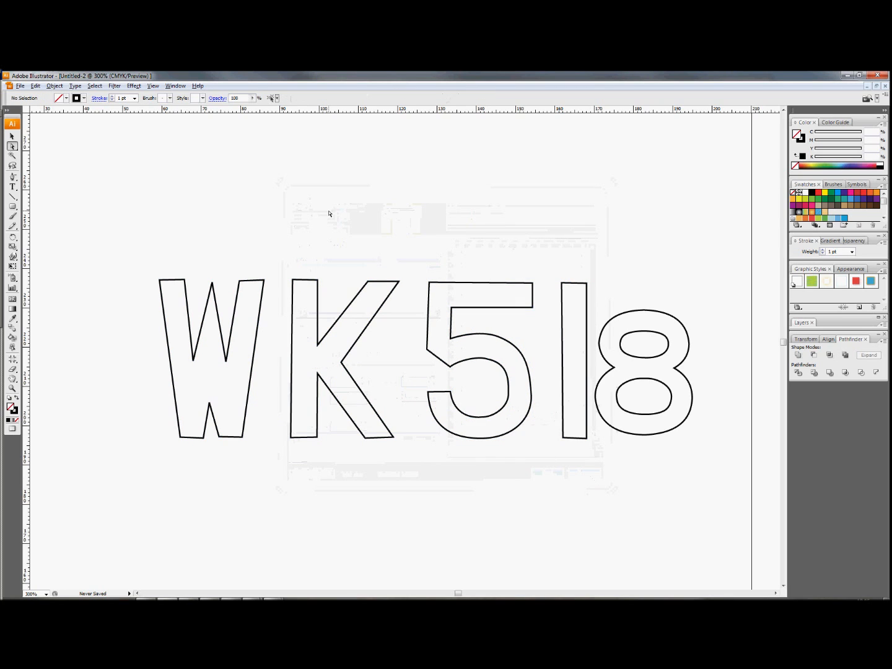